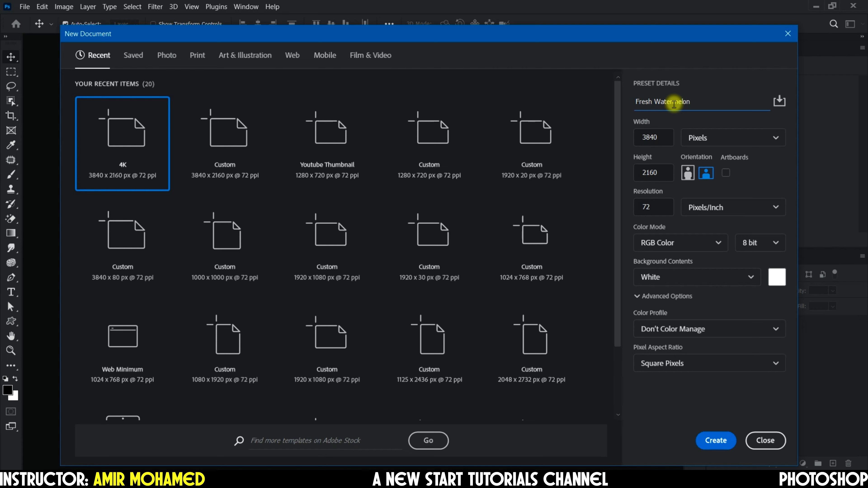
# Set the background contents to Transparent and create the 3840 x 2160 px Fresh Watermelon document.
pyautogui.click(754, 282)
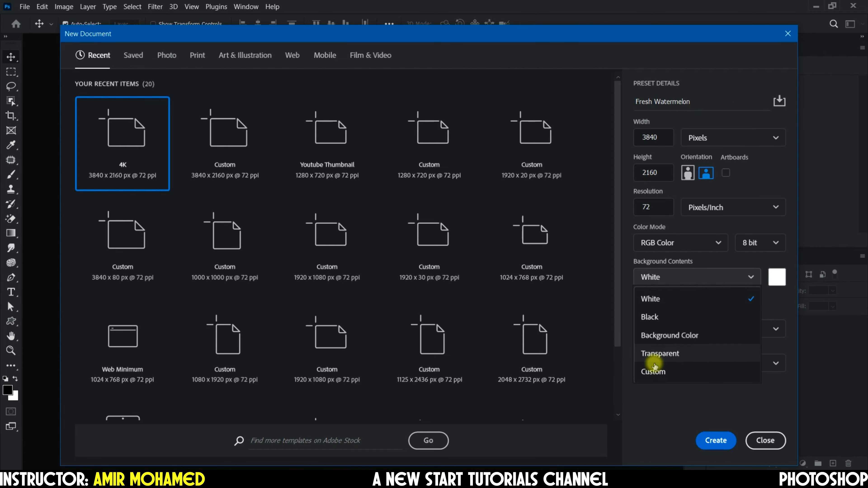
pyautogui.click(662, 356)
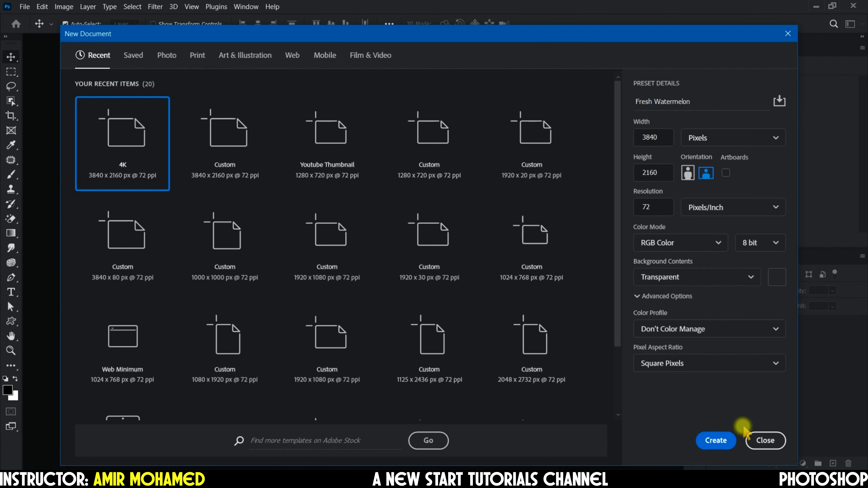
pyautogui.click(722, 439)
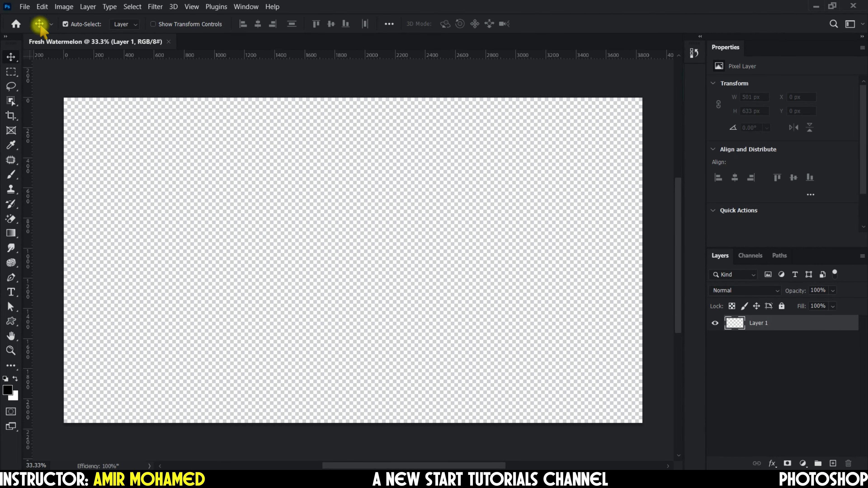
# Open Watermelon.png and bring its watermelon layer into the Fresh Watermelon document.
pyautogui.click(24, 7)
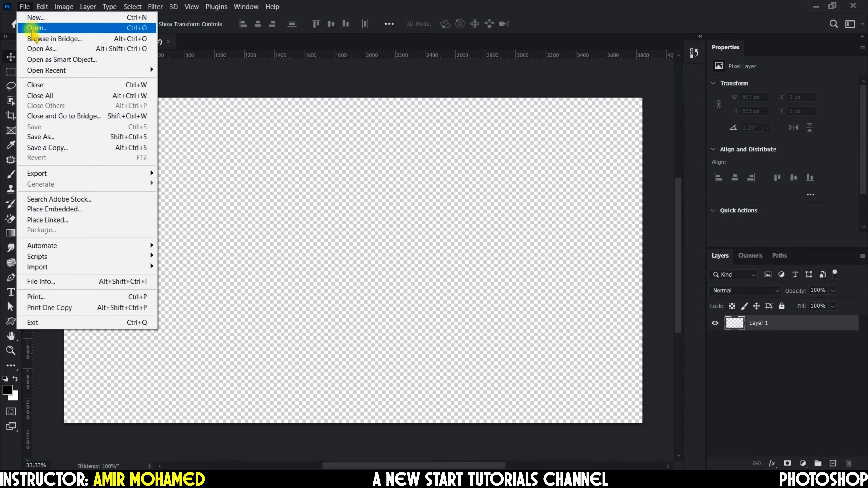
pyautogui.click(31, 29)
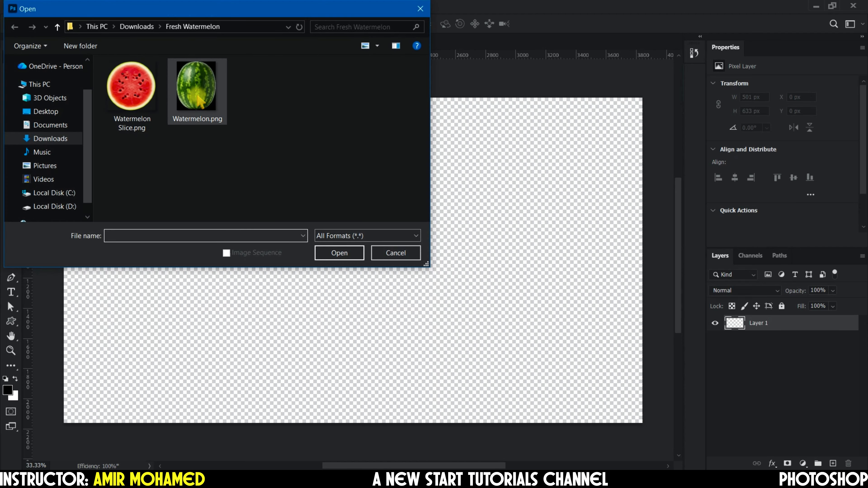
pyautogui.doubleClick(198, 99)
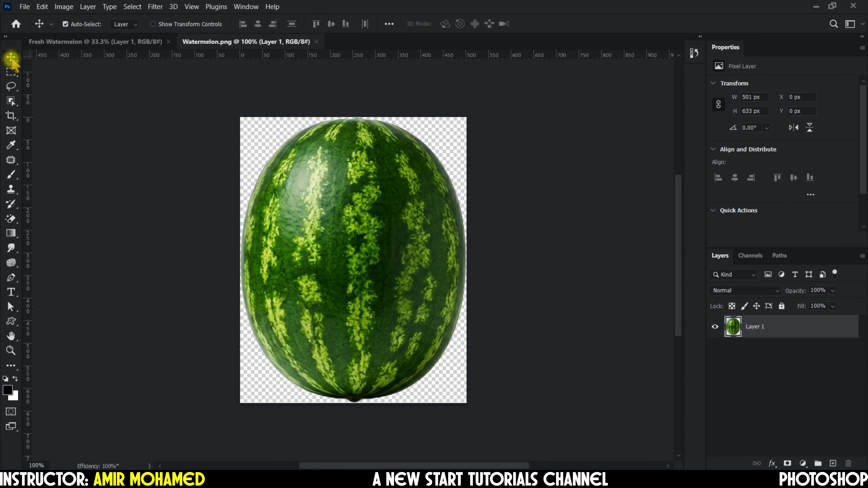
pyautogui.moveTo(367, 242); pyautogui.dragTo(139, 57)
pyautogui.moveTo(314, 232); pyautogui.dragTo(316, 235)
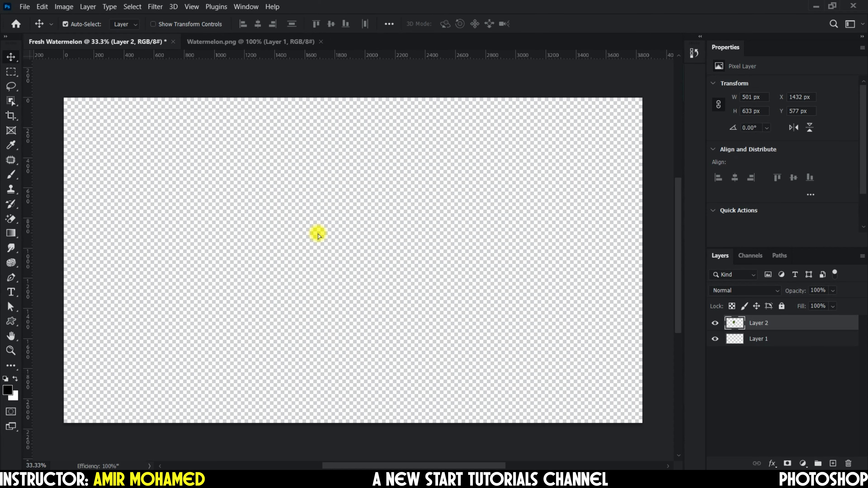
# Scale the watermelon up proportionally to about 230% with Free Transform and move it near the middle of the canvas.
pyautogui.press('ctrl')
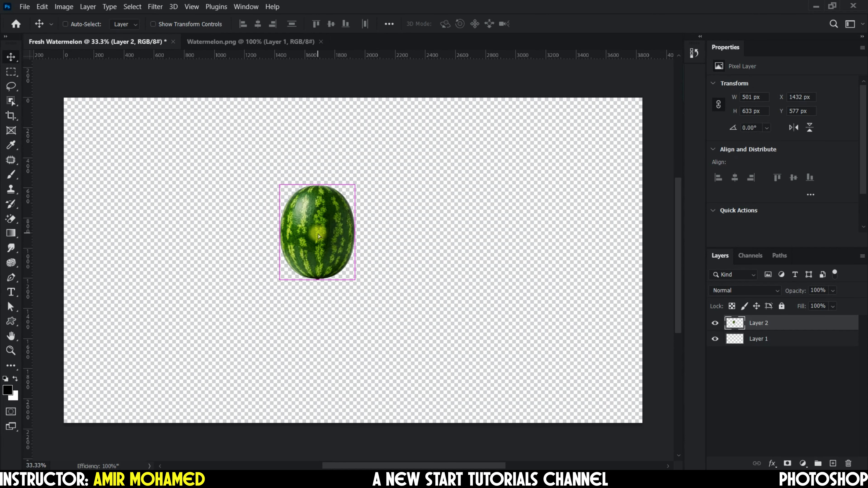
pyautogui.hotkey('ctrl', 't')
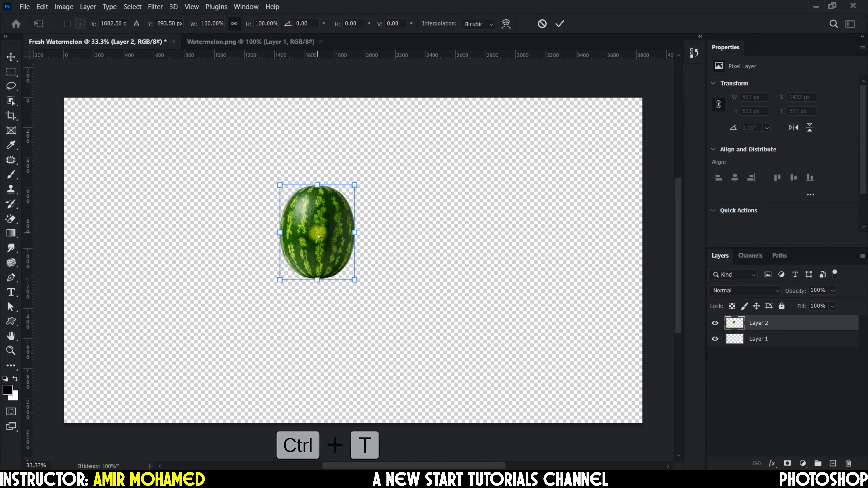
pyautogui.moveTo(355, 278); pyautogui.dragTo(467, 394)
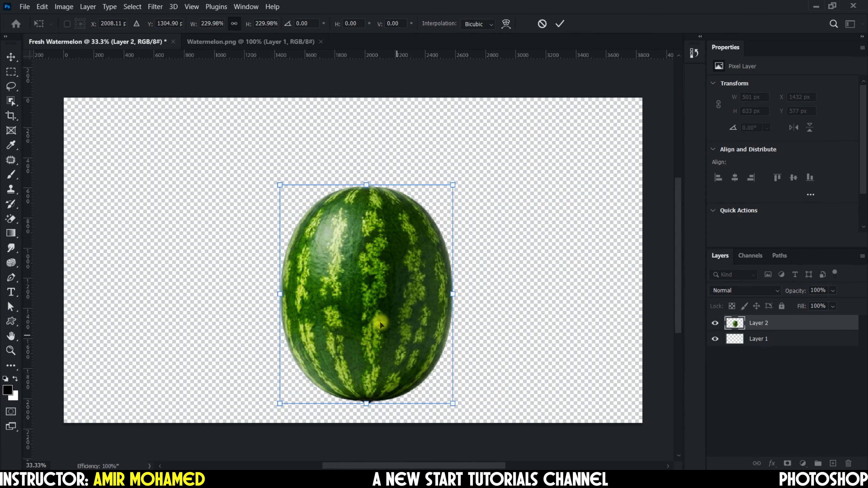
pyautogui.moveTo(381, 307); pyautogui.dragTo(373, 254)
pyautogui.click(560, 24)
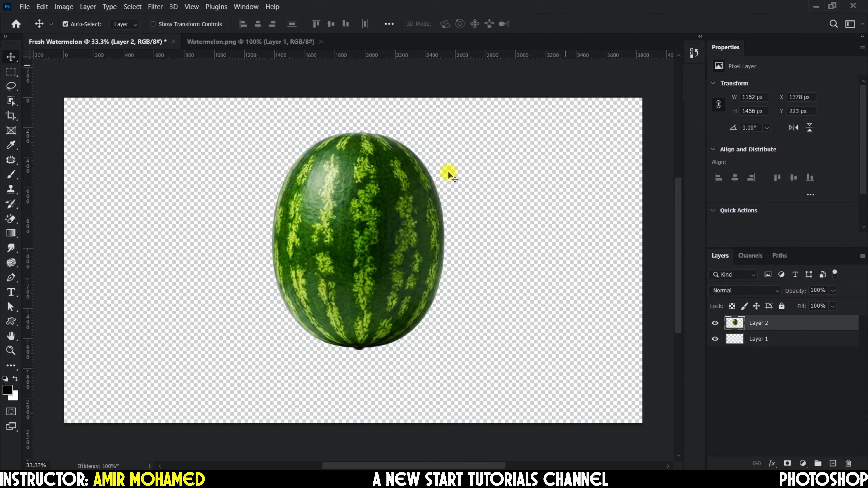
# Set alignment relative to the canvas and centre the watermelon layer horizontally.
pyautogui.click(389, 24)
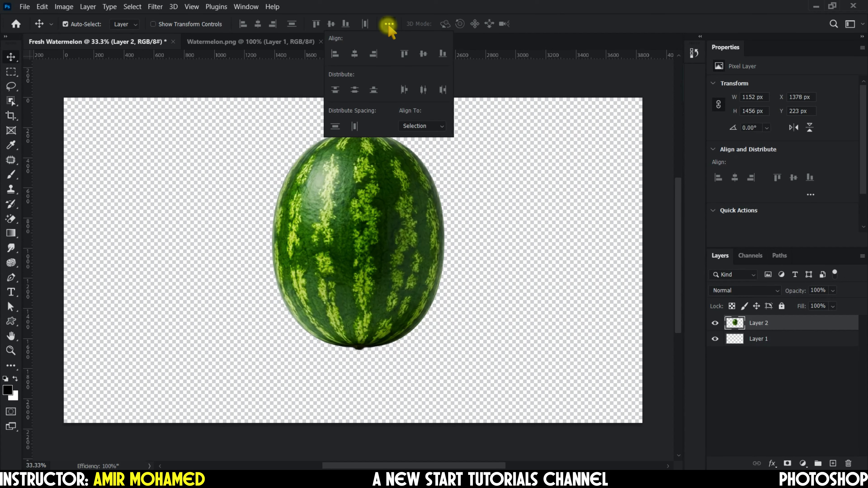
pyautogui.click(427, 127)
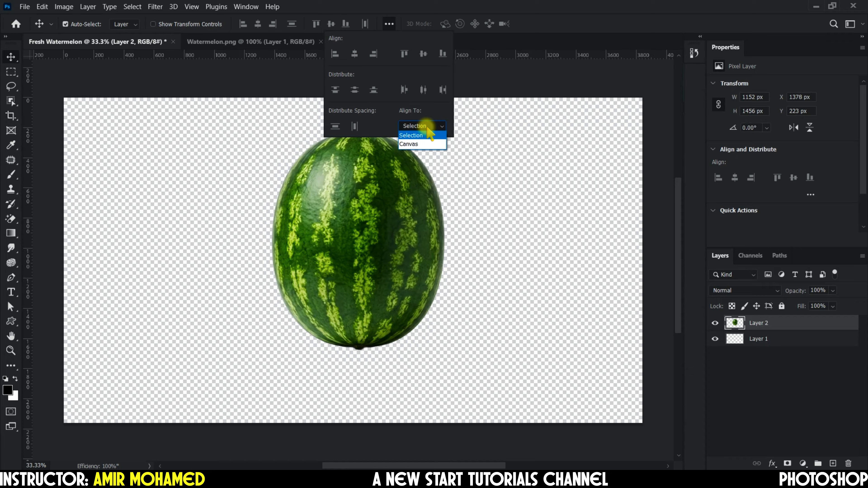
pyautogui.click(424, 143)
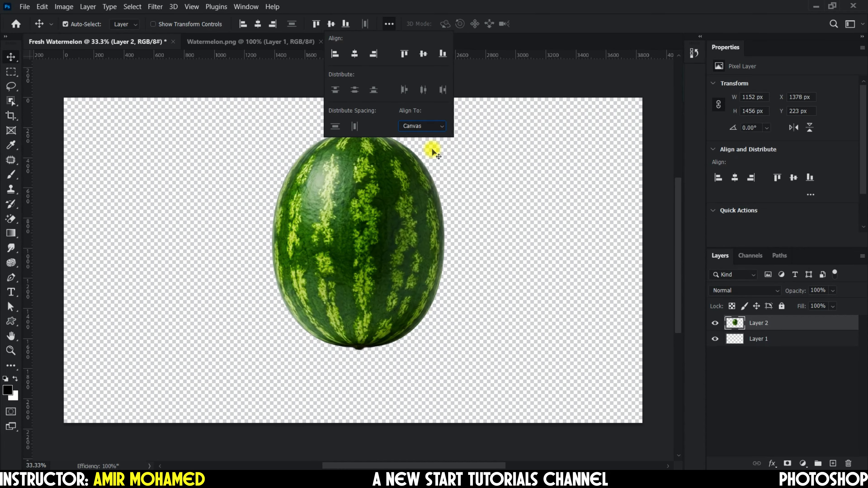
pyautogui.click(354, 54)
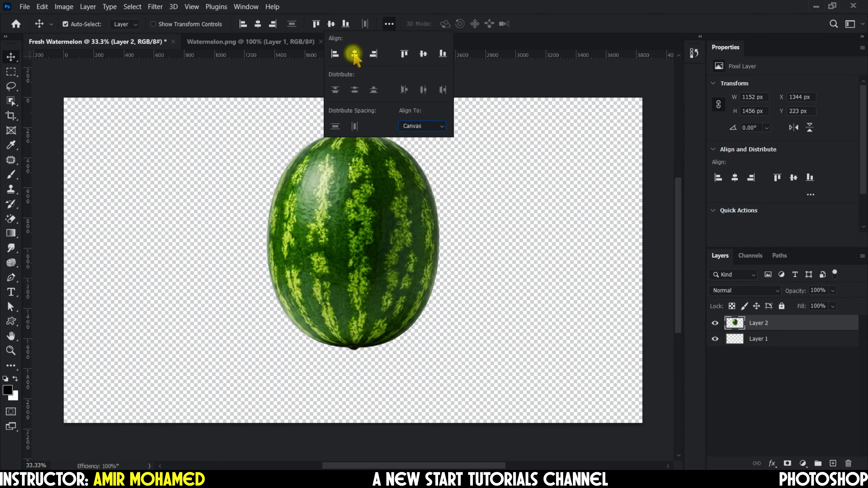
pyautogui.click(389, 24)
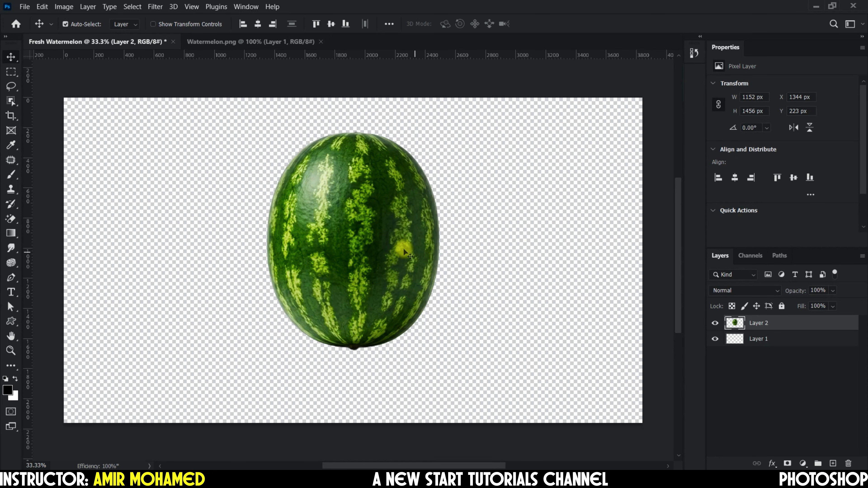
# Select Layer 1 and add a gradient fill layer beneath the watermelon, keeping the default layer name.
pyautogui.click(763, 340)
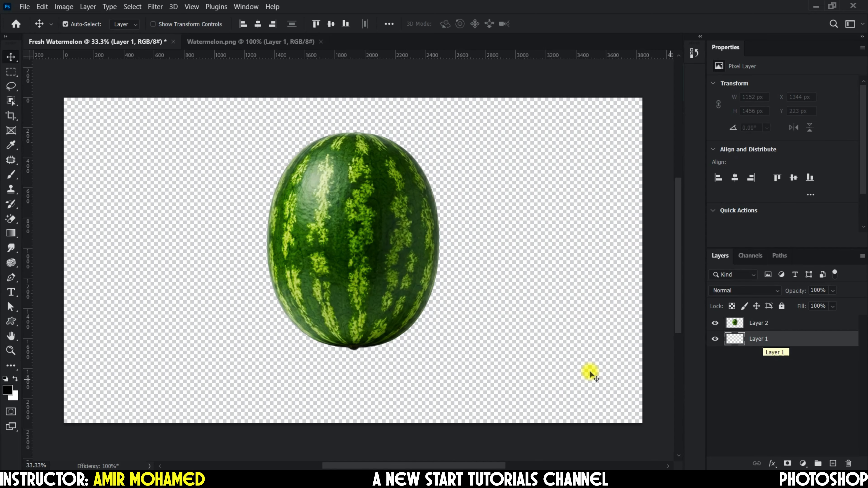
pyautogui.click(88, 6)
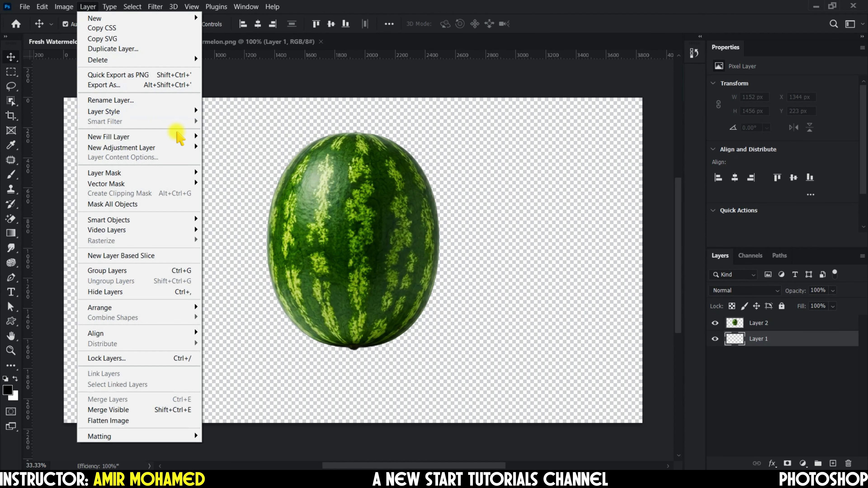
pyautogui.moveTo(178, 136)
pyautogui.click(225, 147)
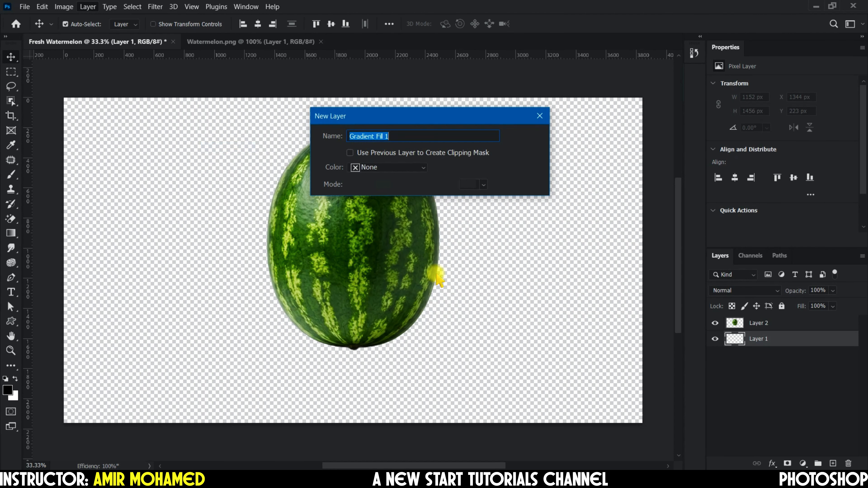
pyautogui.click(523, 138)
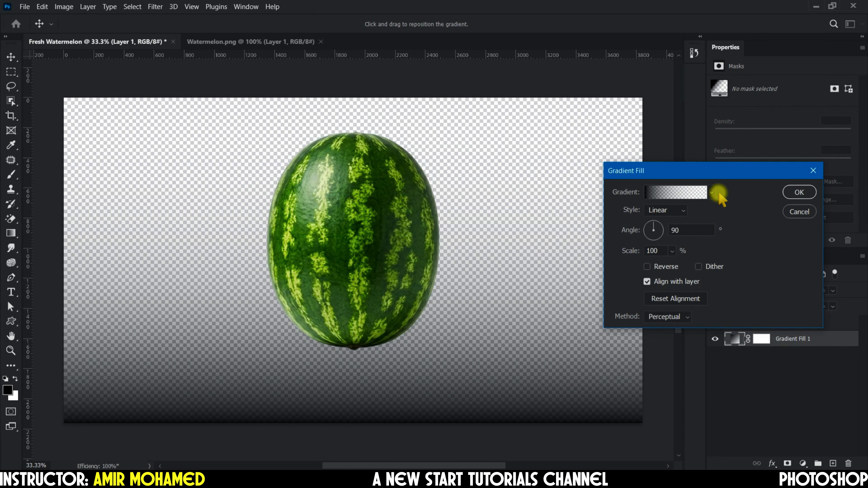
# Apply the Foreground to Background preset from the Basics group to the gradient fill.
pyautogui.click(712, 192)
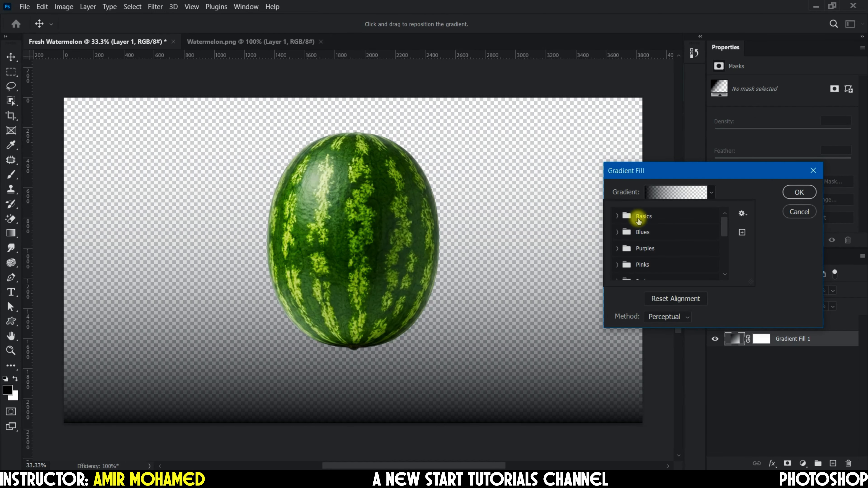
pyautogui.click(618, 216)
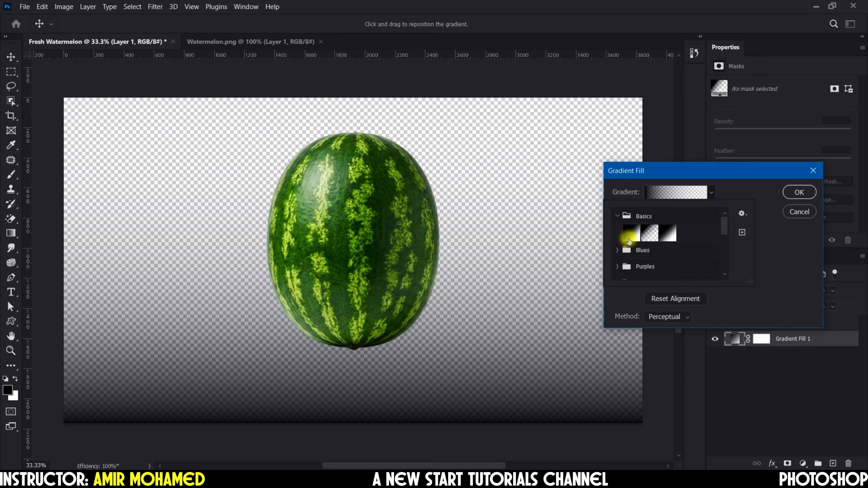
pyautogui.click(629, 236)
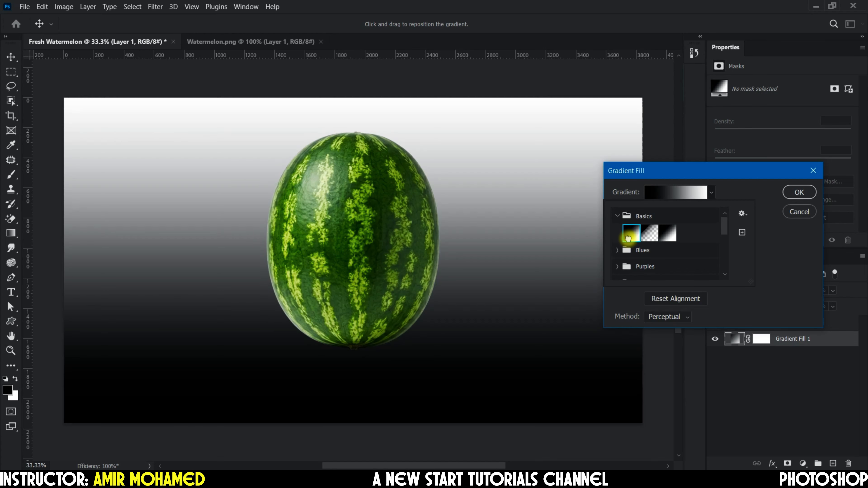
pyautogui.click(712, 192)
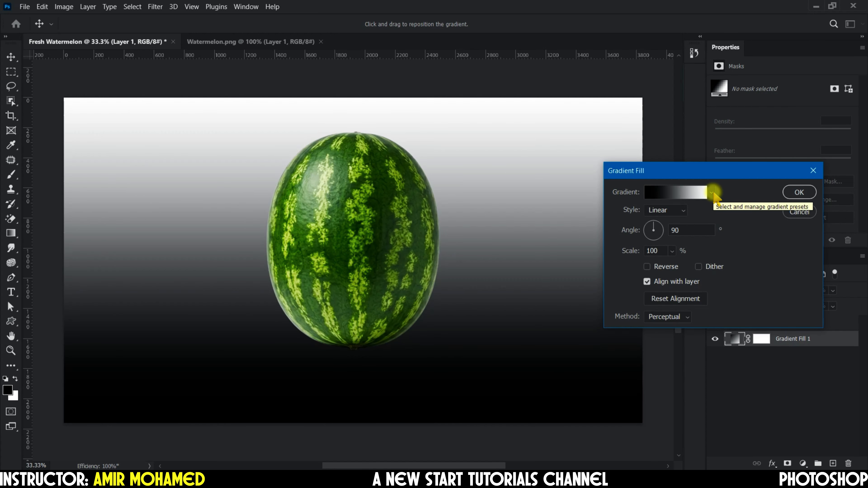
# Change the gradient's black starting stop to dark green 22540d, sampling the watermelon rind and adjusting the shade.
pyautogui.click(692, 193)
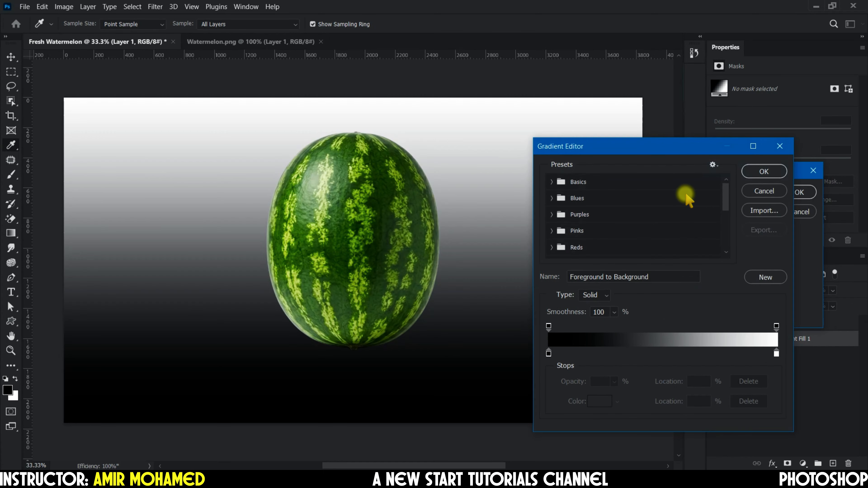
pyautogui.doubleClick(549, 354)
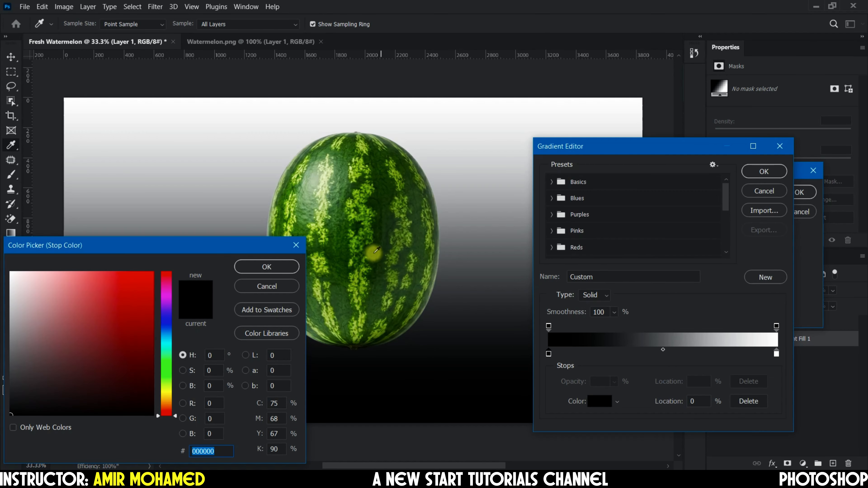
pyautogui.click(349, 253)
pyautogui.click(349, 257)
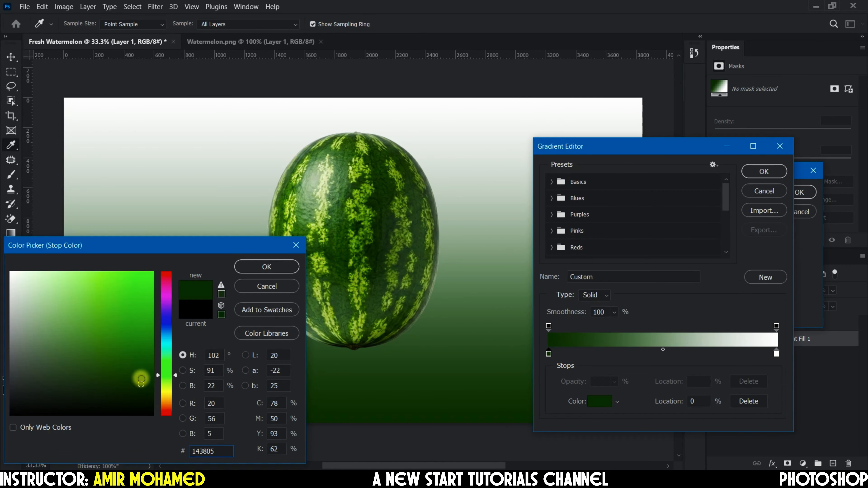
pyautogui.moveTo(141, 384); pyautogui.dragTo(143, 374)
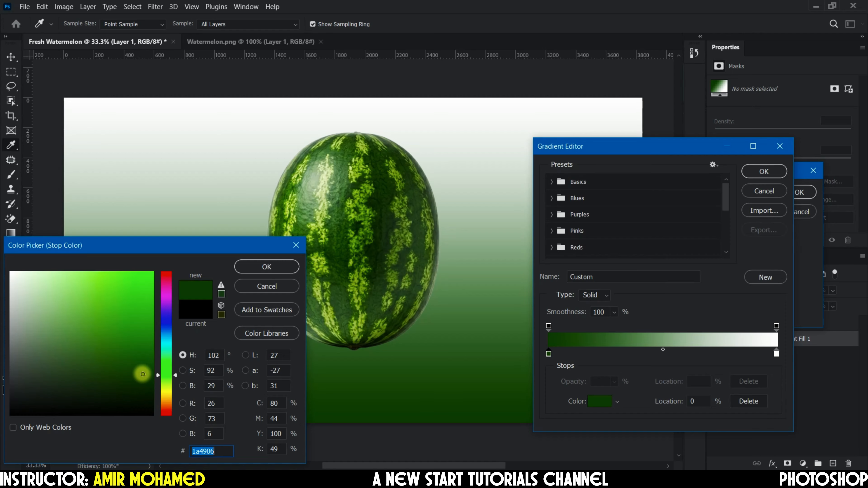
pyautogui.moveTo(149, 375)
pyautogui.mouseDown()
pyautogui.moveTo(151, 362)
pyautogui.moveTo(140, 355)
pyautogui.moveTo(132, 368)
pyautogui.mouseUp()
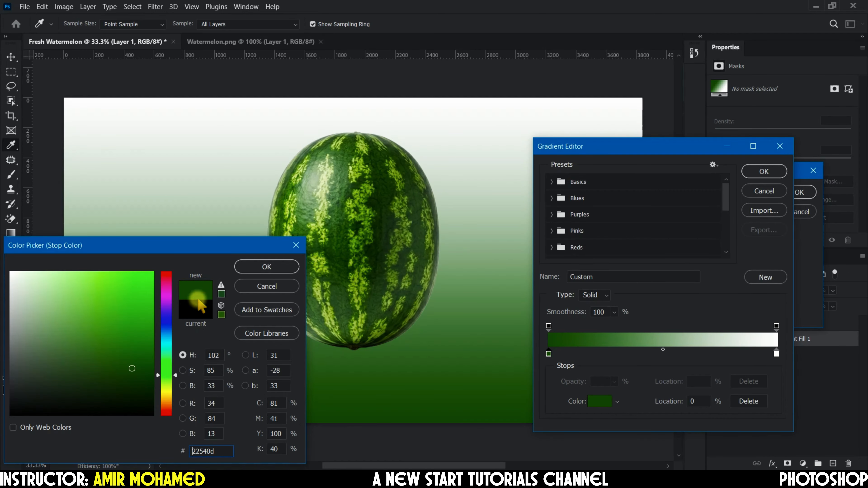
pyautogui.click(266, 267)
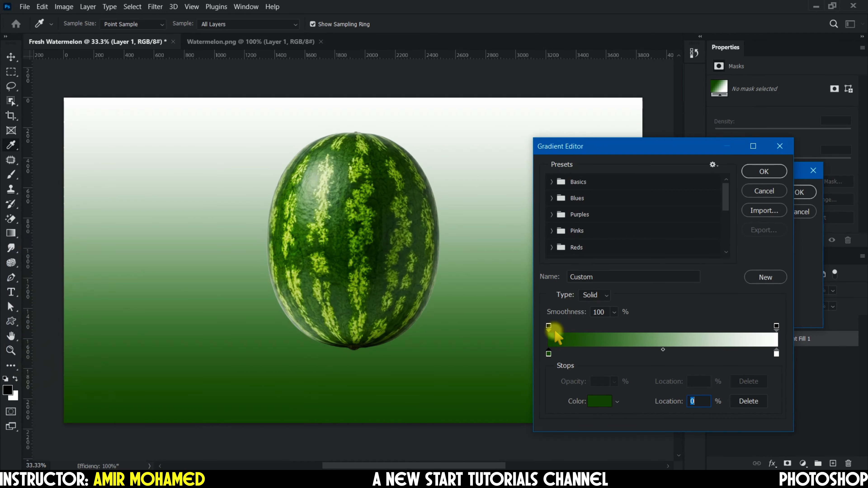
# Change the gradient's white end stop to light green 7ca532 sampled from the watermelon's stripe, and accept the edited gradient.
pyautogui.doubleClick(777, 354)
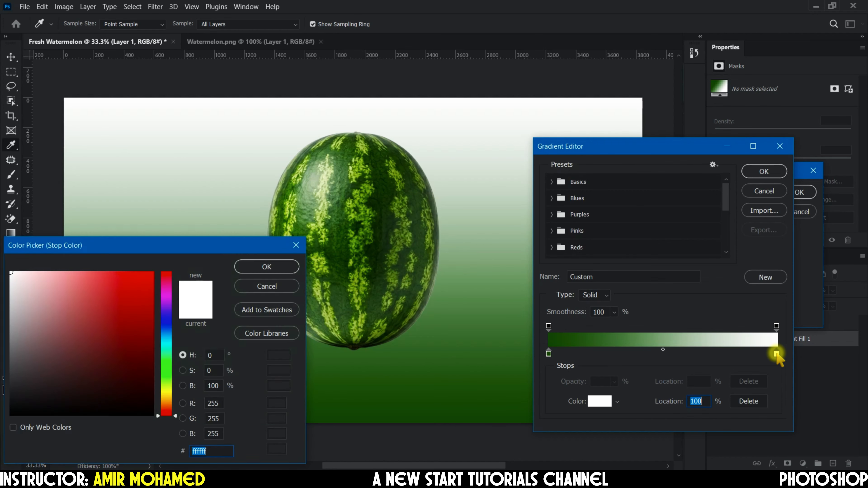
pyautogui.click(361, 204)
pyautogui.moveTo(364, 201); pyautogui.dragTo(365, 197)
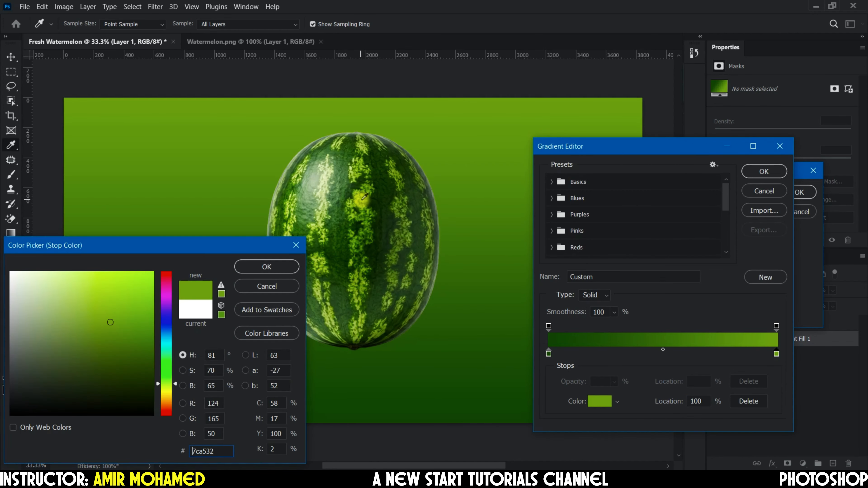
pyautogui.click(284, 268)
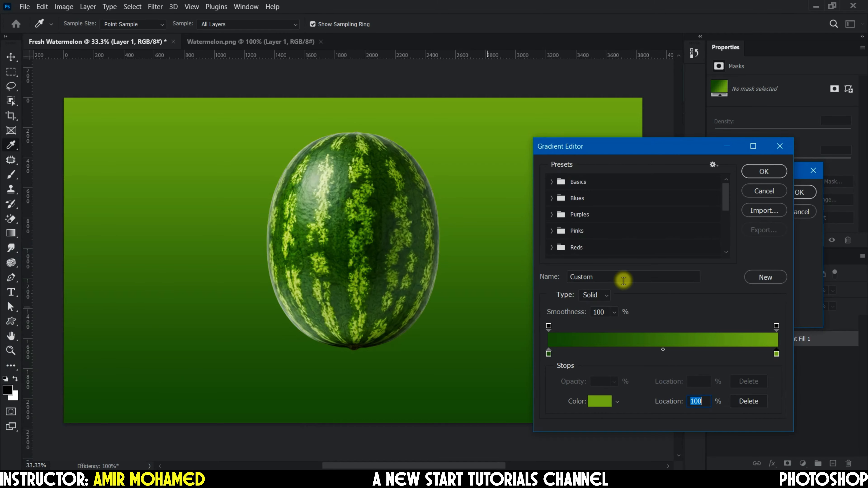
pyautogui.click(754, 171)
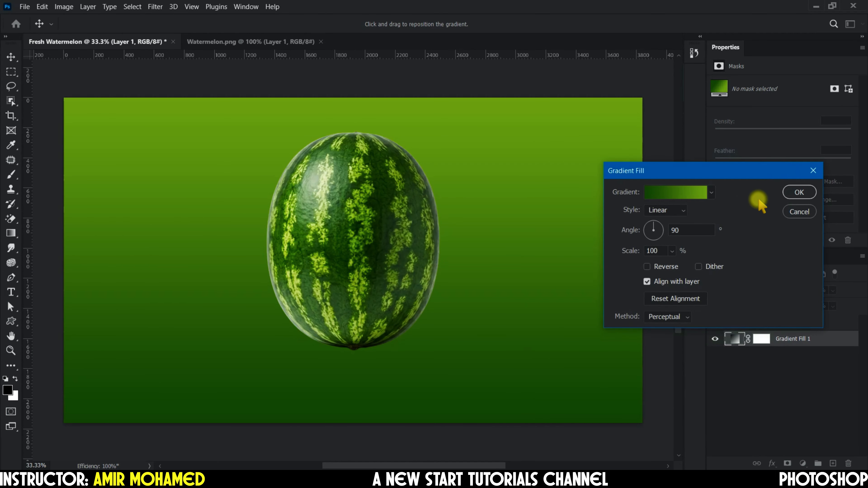
# Set the gradient fill's style to Radial with Reverse enabled, and accept the fill settings.
pyautogui.click(662, 210)
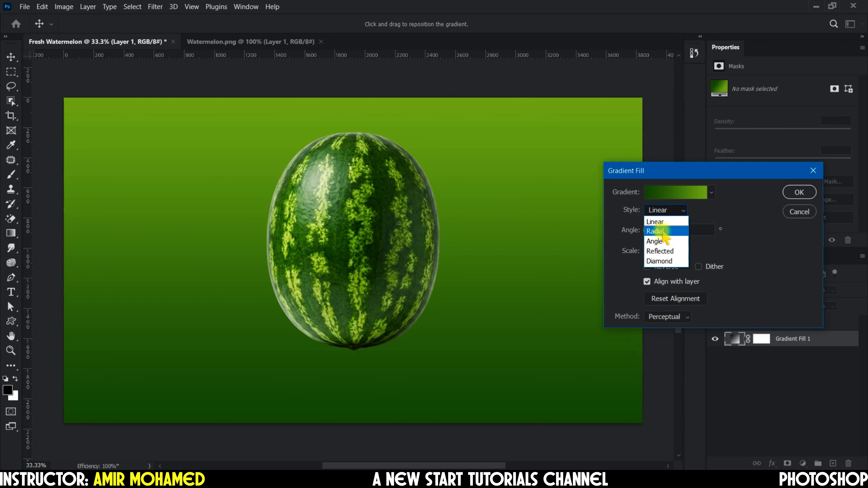
pyautogui.click(661, 232)
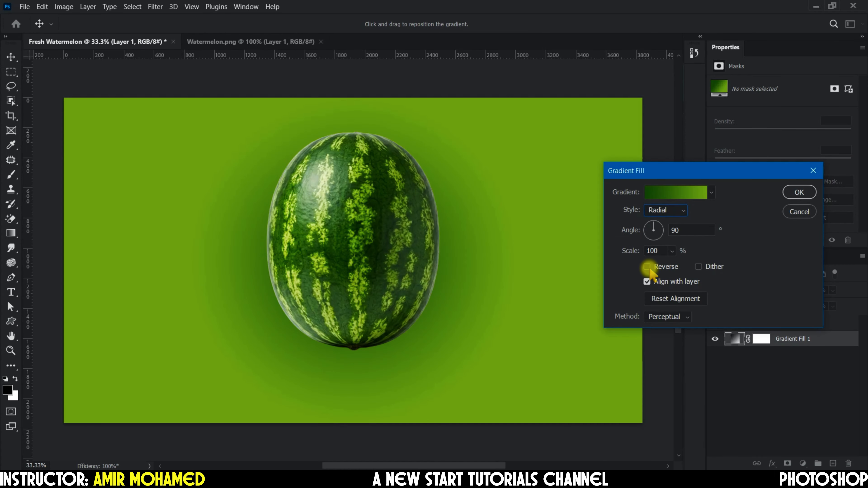
pyautogui.click(648, 267)
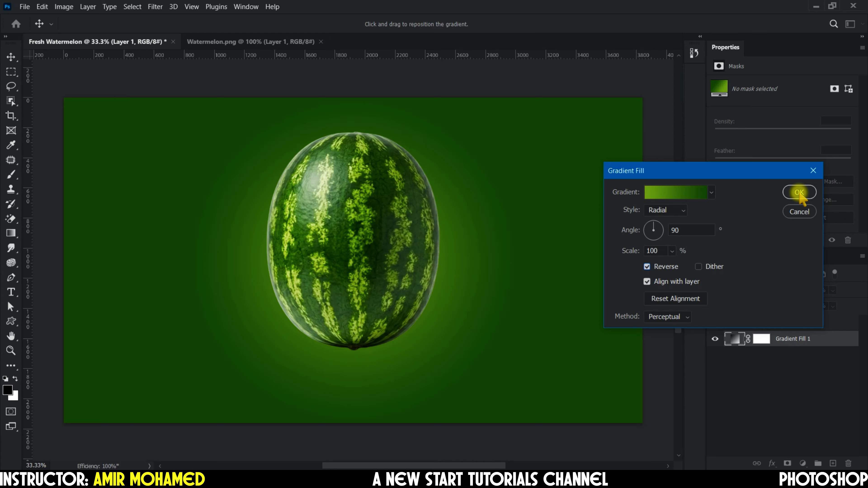
pyautogui.click(799, 193)
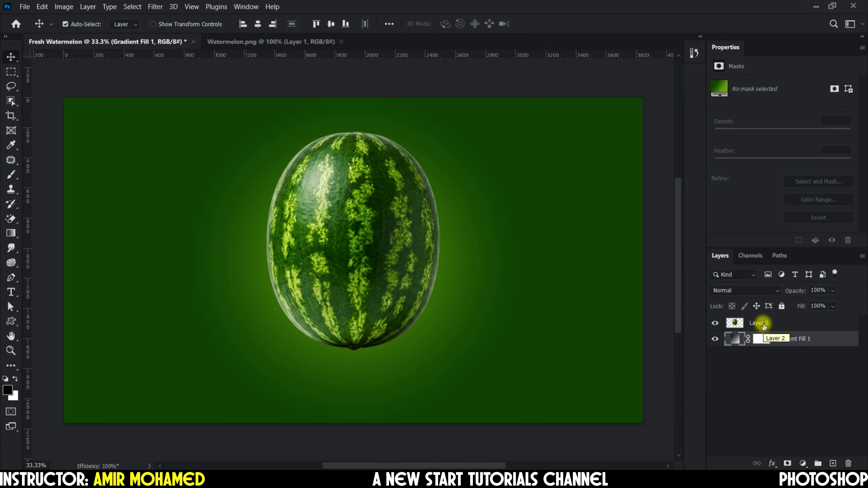
# Duplicate the watermelon layer, Layer 2, and set the duplicate's blend mode to Screen.
pyautogui.click(764, 326)
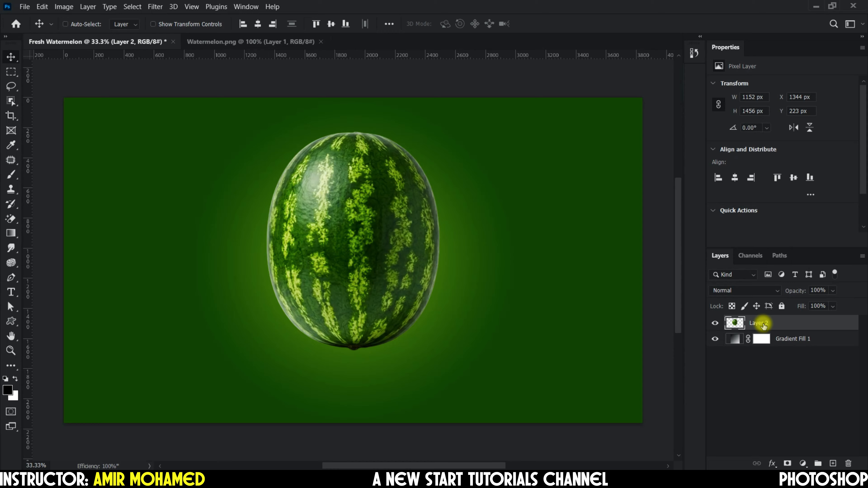
pyautogui.hotkey('ctrl', 'j')
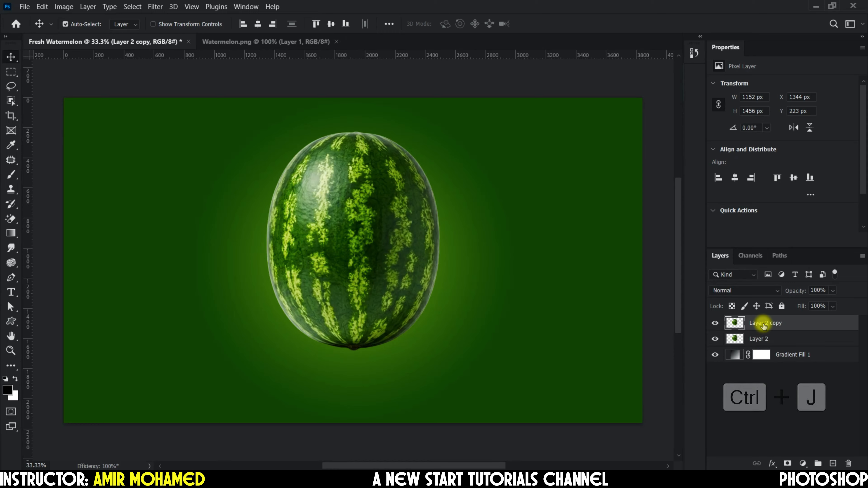
pyautogui.click(771, 294)
pyautogui.click(749, 279)
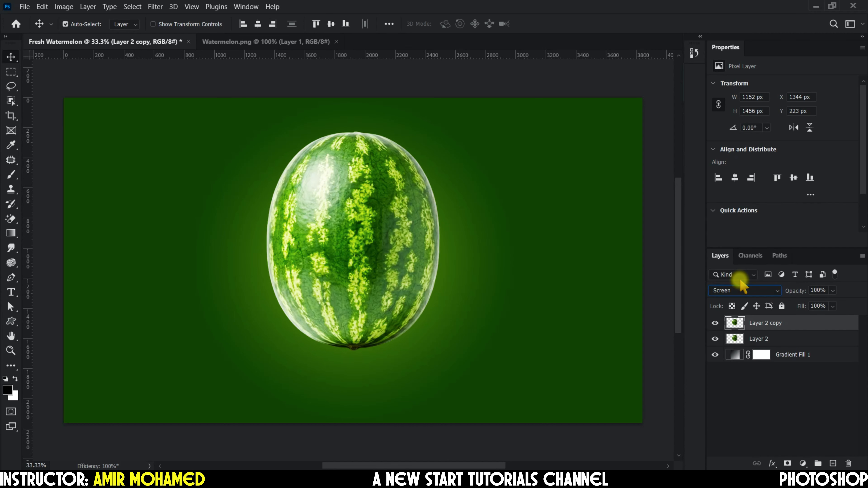
# Hide the original Layer 2 and desaturate Layer 2 copy.
pyautogui.click(716, 340)
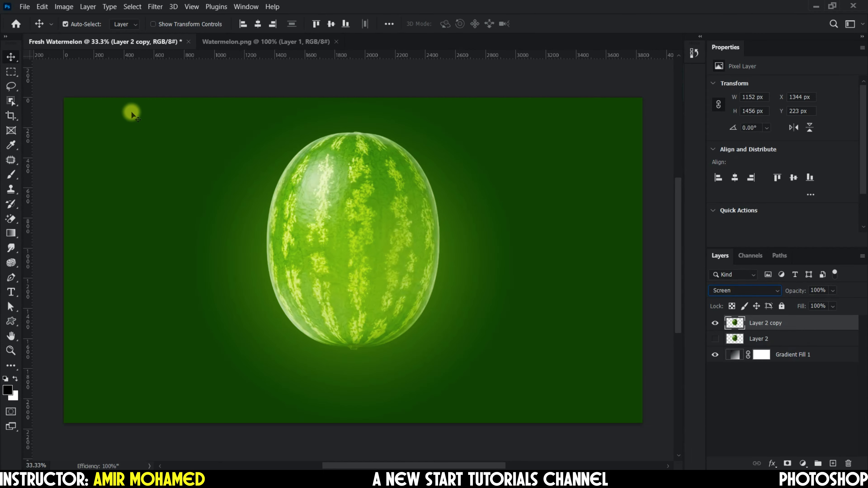
pyautogui.click(64, 6)
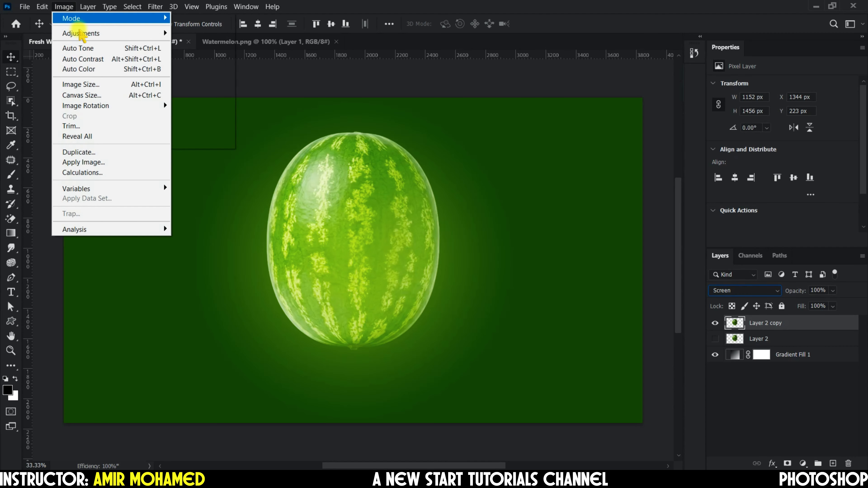
pyautogui.moveTo(139, 34)
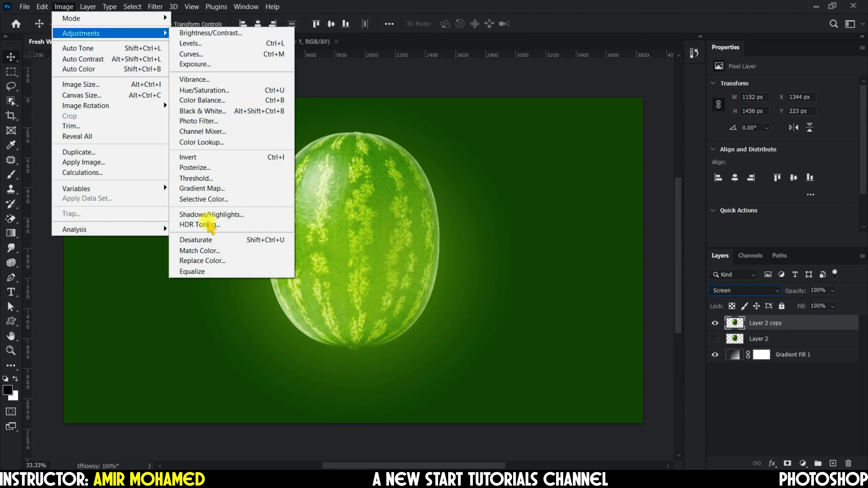
pyautogui.click(209, 242)
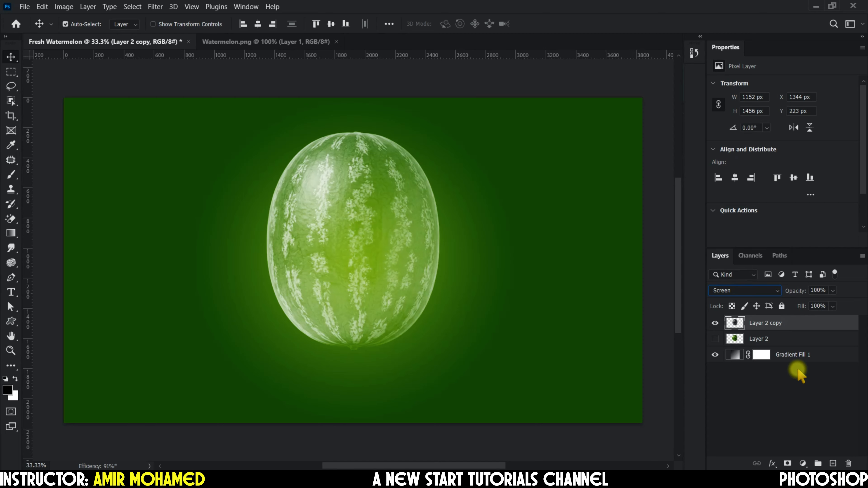
# Add a layer mask to Layer 2 copy and place a horizontal guide across the watermelon's middle, at about 1000 px.
pyautogui.click(788, 464)
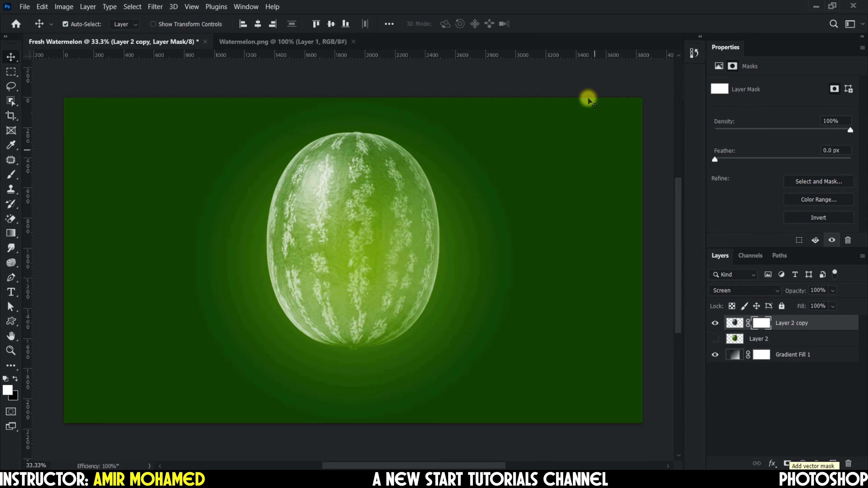
pyautogui.moveTo(555, 53); pyautogui.dragTo(549, 250)
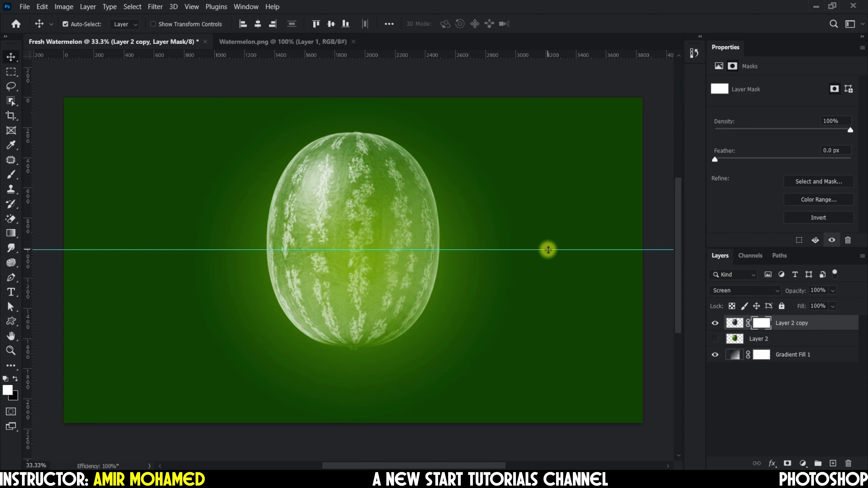
# Set up the Brush tool with the Hard Round preset at a size of 1000 px.
pyautogui.click(11, 174)
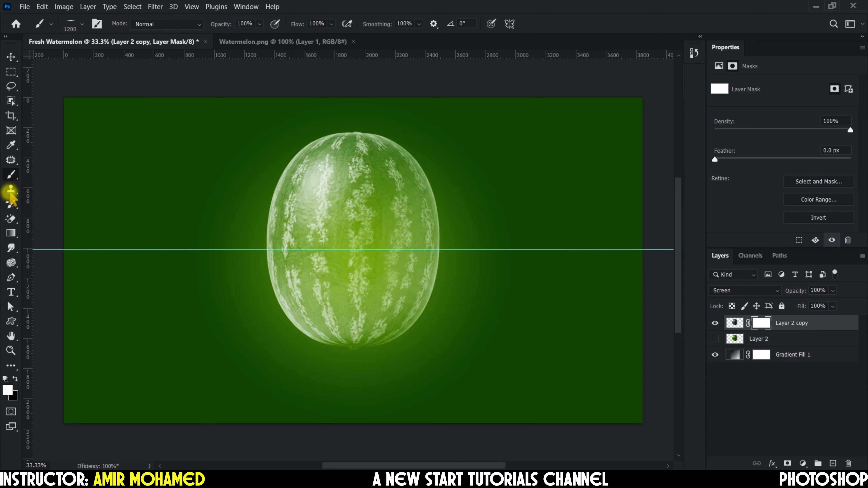
pyautogui.click(82, 24)
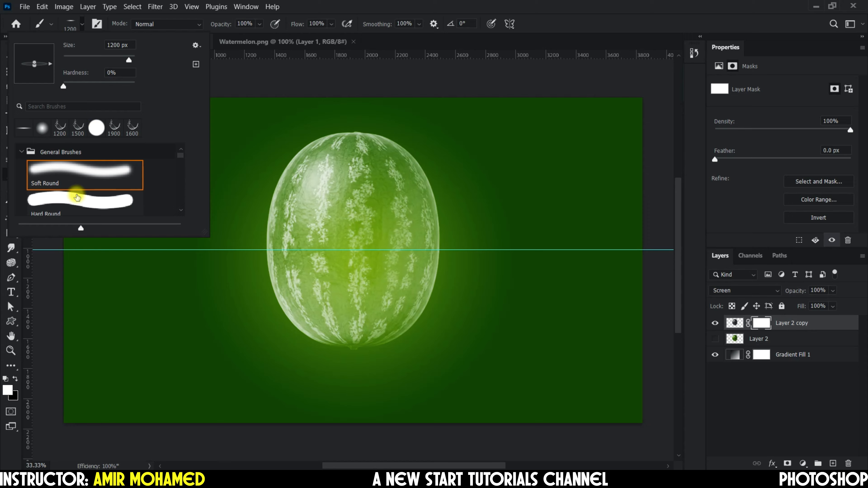
pyautogui.moveTo(208, 232); pyautogui.dragTo(241, 303)
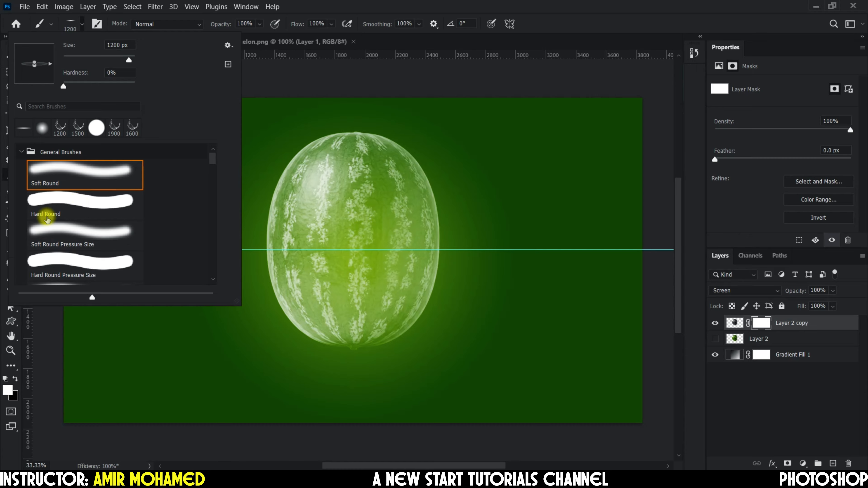
pyautogui.click(66, 201)
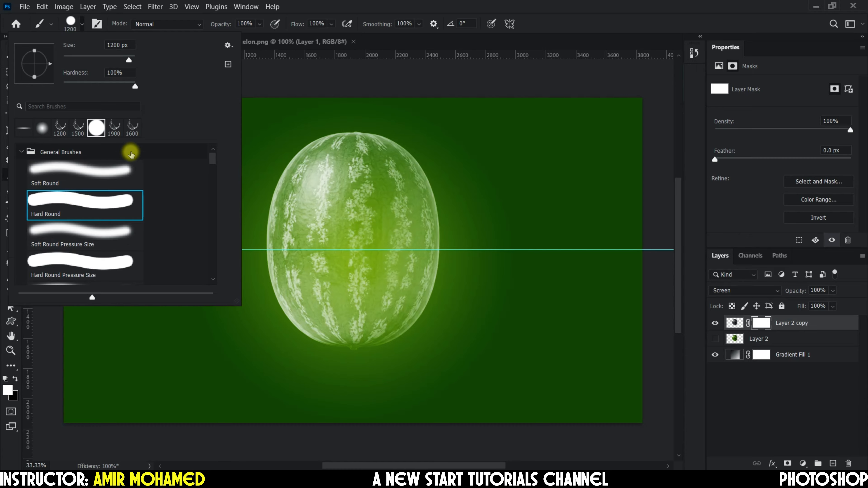
pyautogui.moveTo(128, 45); pyautogui.dragTo(98, 44)
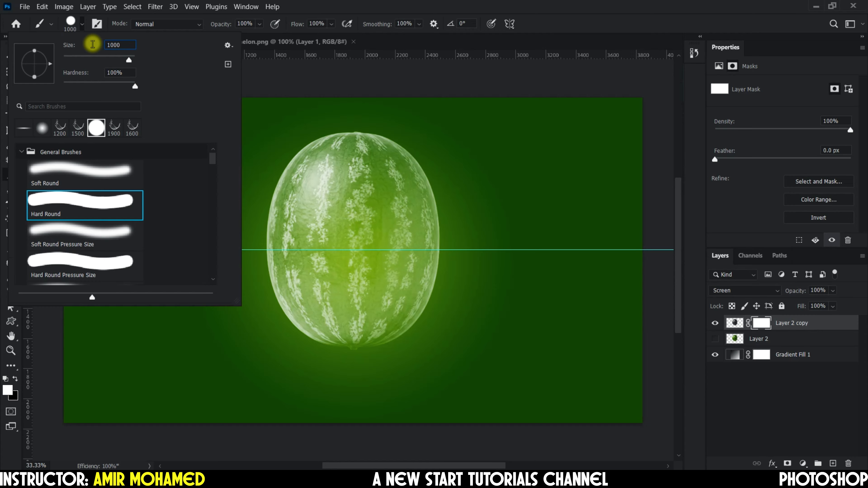
pyautogui.write('000')
pyautogui.press('Return')
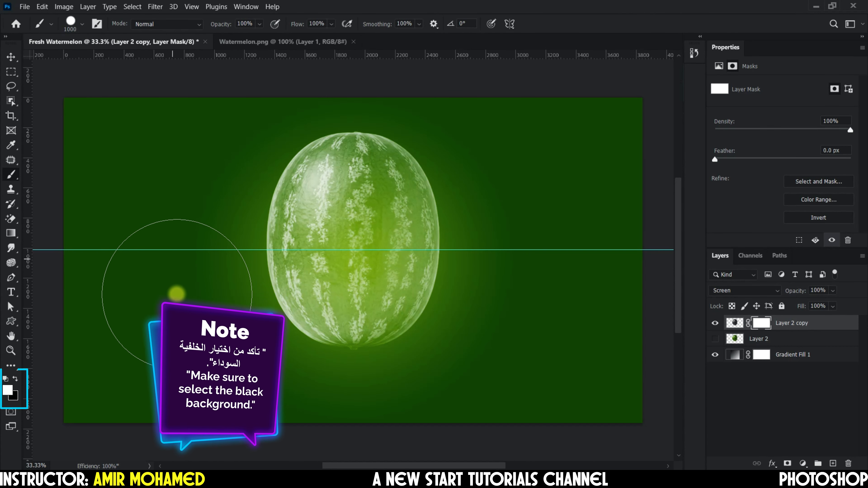
# Paint black on the Layer 2 copy mask to hide the watermelon's lower half, up to the guide.
pyautogui.click(15, 379)
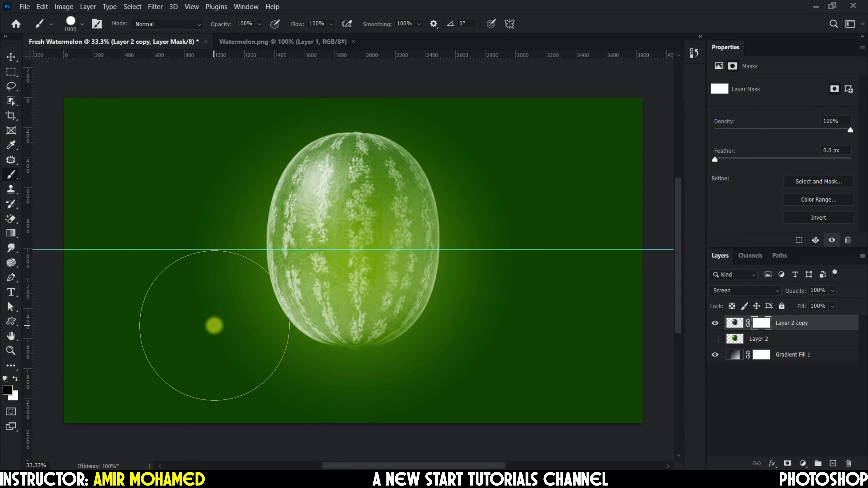
pyautogui.scroll(2, 214, 325)
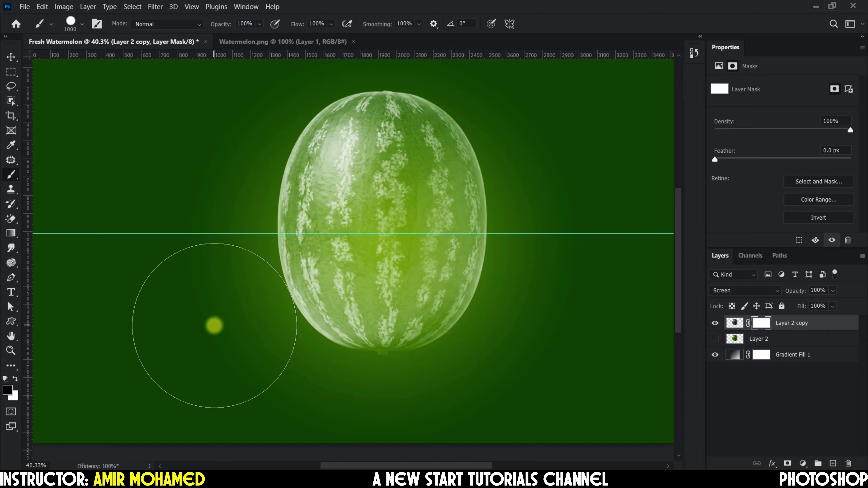
pyautogui.moveTo(214, 325); pyautogui.dragTo(525, 325)
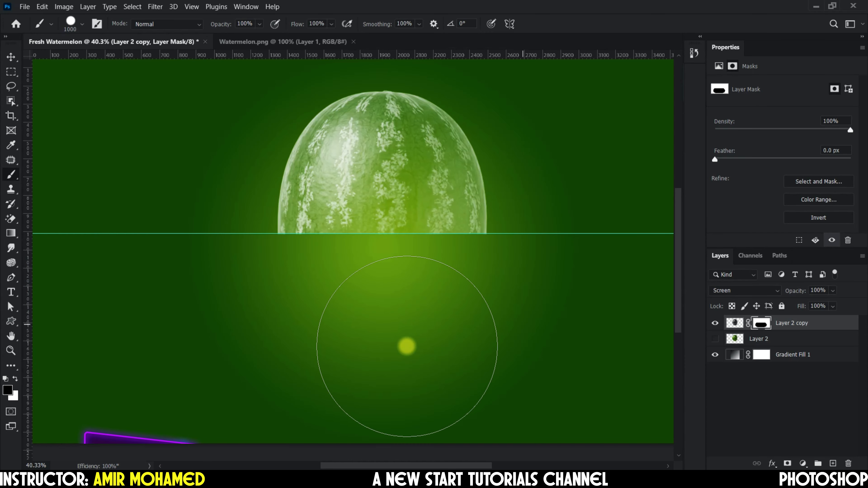
# Remove the horizontal guide from the canvas with the Move tool.
pyautogui.click(10, 57)
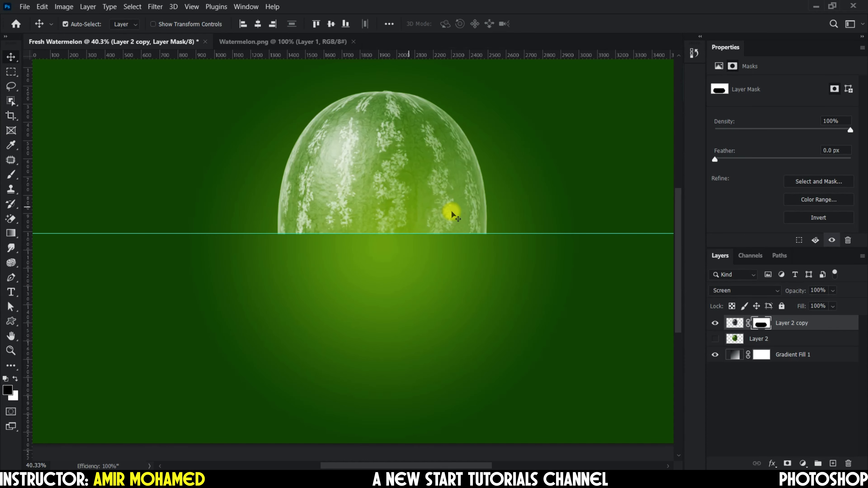
pyautogui.scroll(-3, 487, 220)
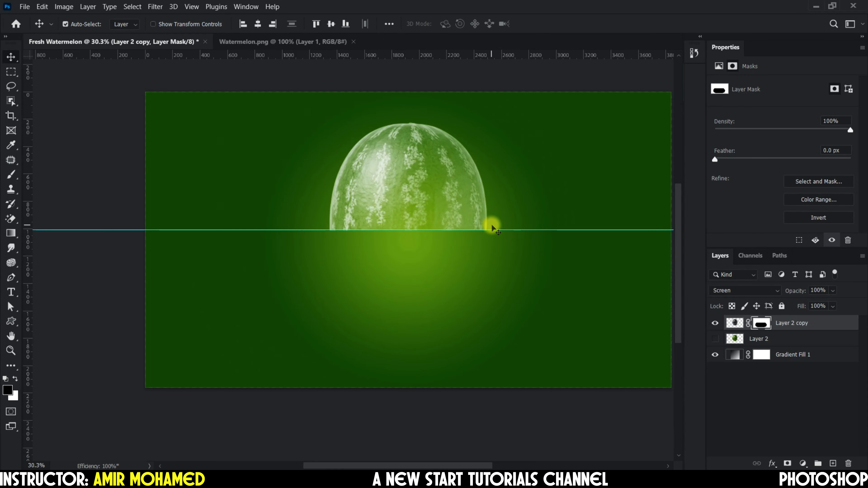
pyautogui.moveTo(491, 224); pyautogui.dragTo(450, 244)
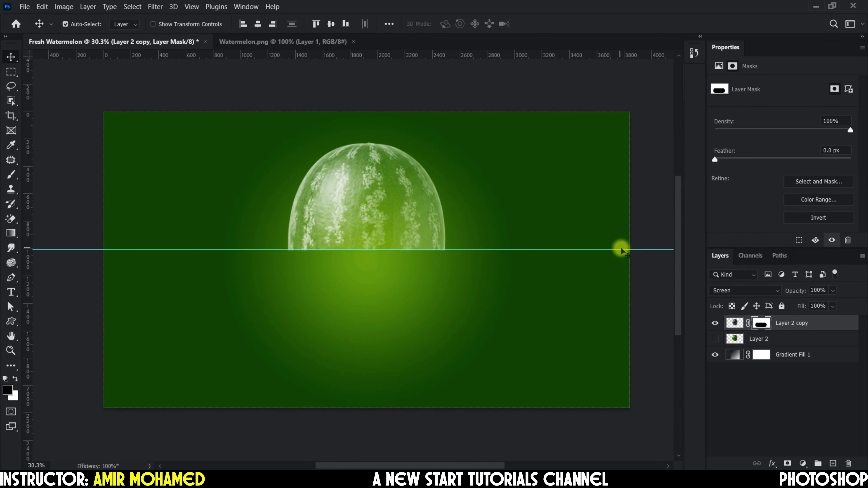
pyautogui.moveTo(641, 250); pyautogui.dragTo(633, 54)
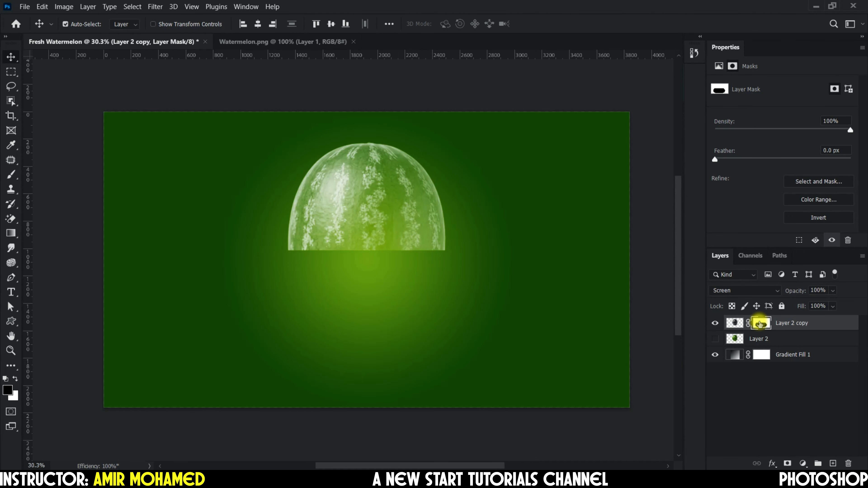
# Show Layer 2 with an inverted copy of Layer 2 copy's mask, leaving only the watermelon's coloured lower half.
pyautogui.moveTo(760, 324); pyautogui.dragTo(758, 338)
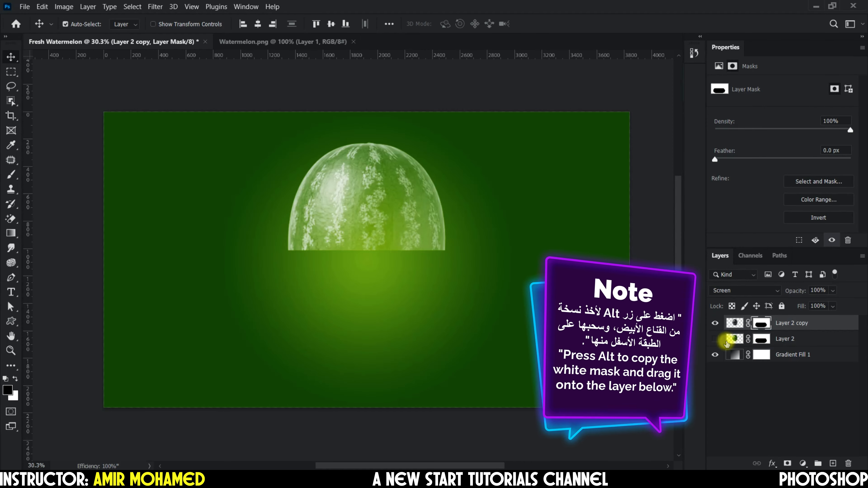
pyautogui.click(715, 340)
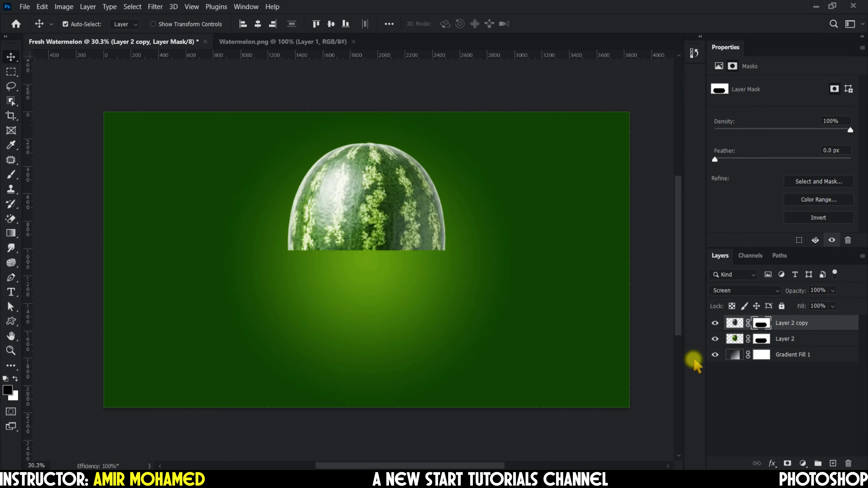
pyautogui.click(761, 340)
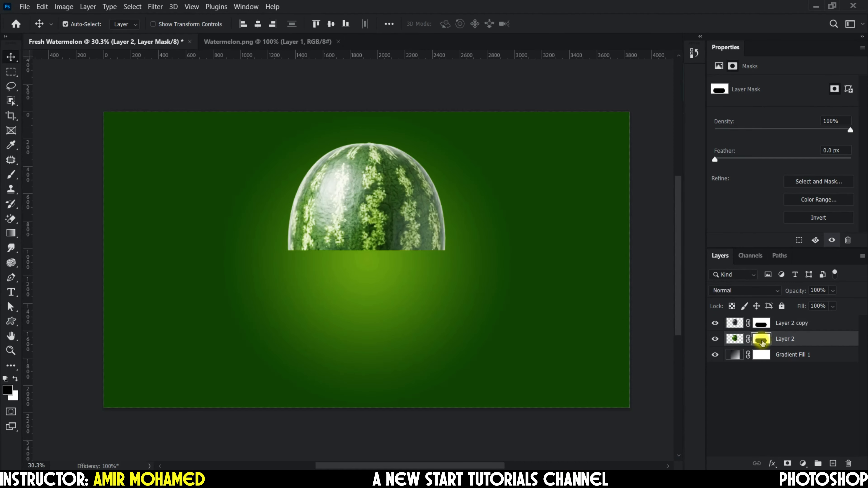
pyautogui.hotkey('ctrl', 'i')
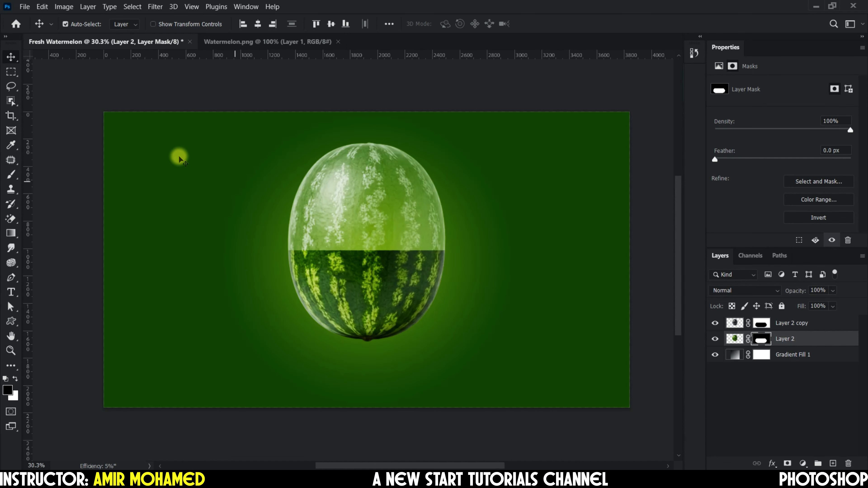
# Place Watermelon Slice.png from the Fresh Watermelon folder as an embedded image above Layer 2.
pyautogui.click(24, 7)
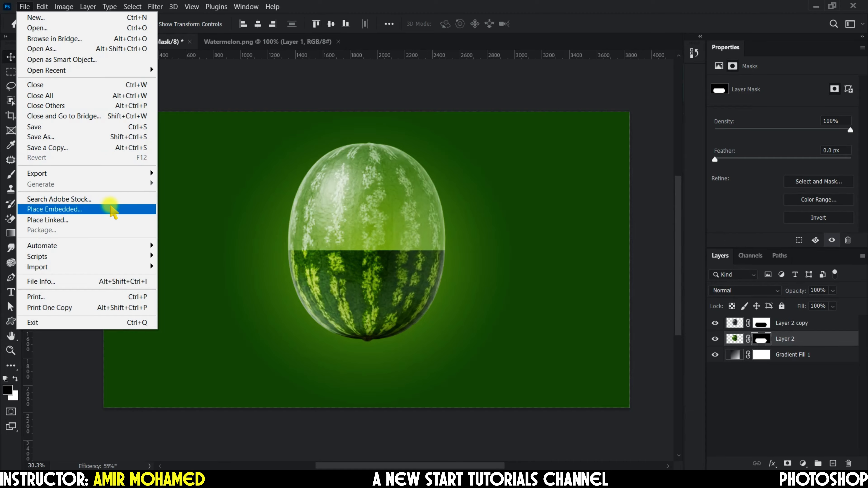
pyautogui.click(110, 208)
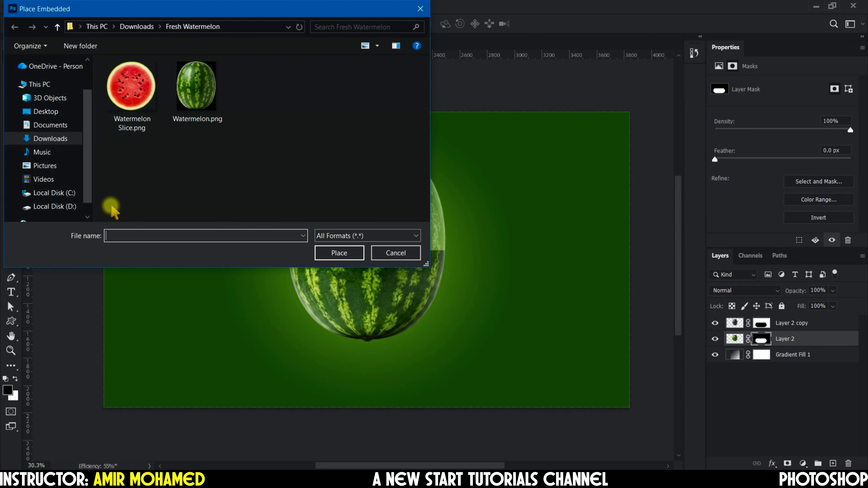
pyautogui.doubleClick(125, 88)
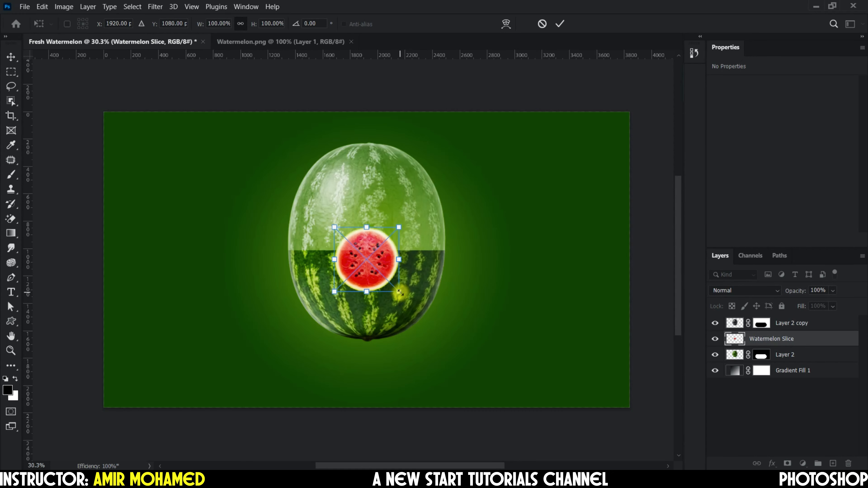
# Enlarge the placed Watermelon Slice proportionally to about 235% over the middle of the watermelon.
pyautogui.moveTo(398, 292); pyautogui.dragTo(473, 366)
pyautogui.moveTo(443, 310); pyautogui.dragTo(406, 264)
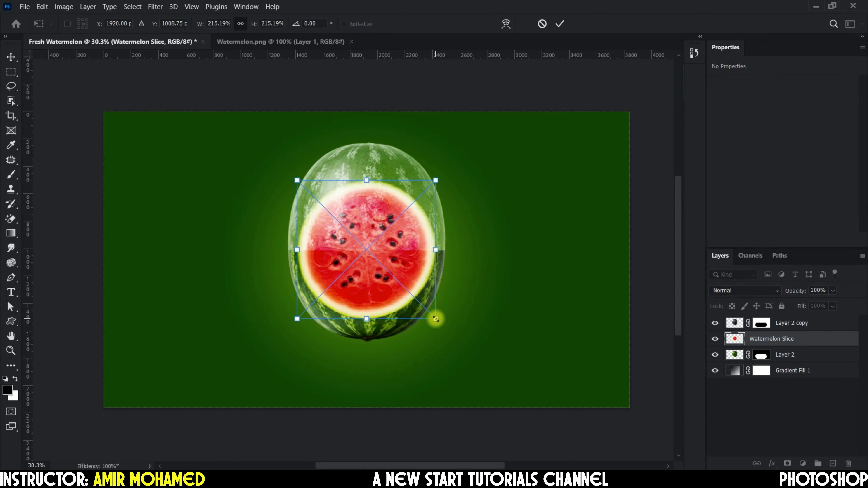
pyautogui.moveTo(438, 319); pyautogui.dragTo(449, 331)
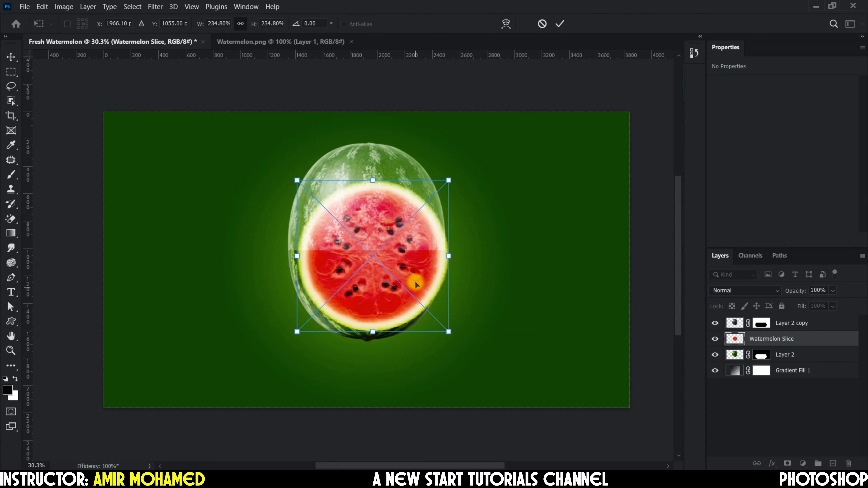
pyautogui.scroll(4, 417, 279)
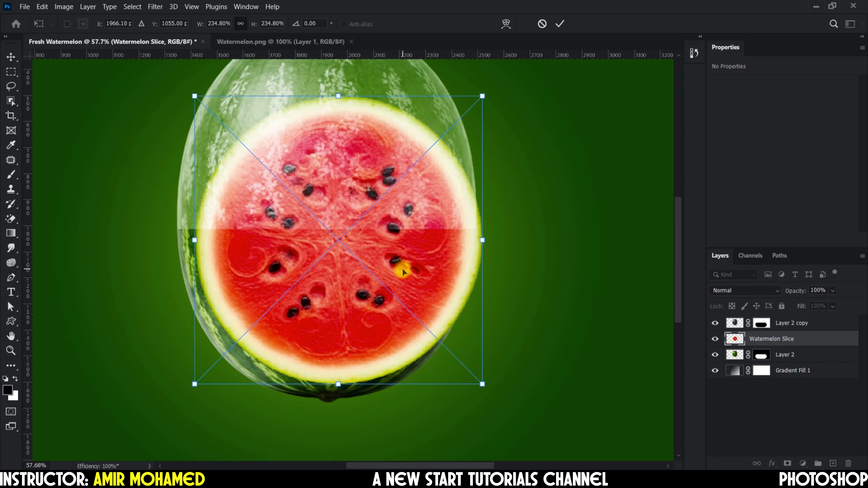
# Nudge the slice left and up until its centre is at about X 1926, Y 1043 px.
pyautogui.press('Left')
pyautogui.press('Left')
pyautogui.press('Left')
pyautogui.press('Left')
pyautogui.press('Left')
pyautogui.press('Left')
pyautogui.press('Left')
pyautogui.press('Left')
pyautogui.press('Left')
pyautogui.press('Left')
pyautogui.press('Left')
pyautogui.press('Left')
pyautogui.press('Left')
pyautogui.press('Left')
pyautogui.press('Left')
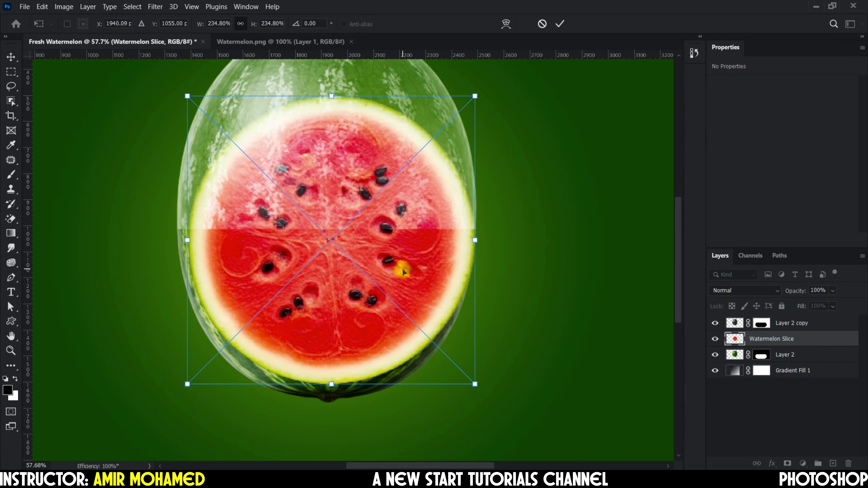
pyautogui.press('Left')
pyautogui.press('Left')
pyautogui.press('Left')
pyautogui.press('Left')
pyautogui.press('Left')
pyautogui.press('Left')
pyautogui.press('Left')
pyautogui.press('Left')
pyautogui.press('Up')
pyautogui.press('Up')
pyautogui.press('Up')
pyautogui.press('Up')
pyautogui.press('Up')
pyautogui.press('Up')
pyautogui.press('Up')
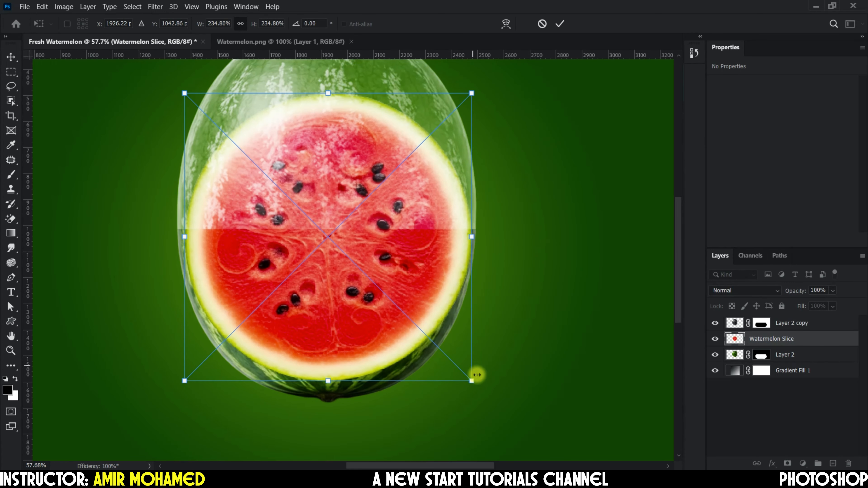
# Enlarge the slice proportionally to 244.18% and nudge it left so it spans the watermelon's full width.
pyautogui.moveTo(472, 382); pyautogui.dragTo(489, 390)
pyautogui.press('Left')
pyautogui.press('Left')
pyautogui.press('Left')
pyautogui.press('Left')
pyautogui.press('Left')
pyautogui.press('Left')
pyautogui.press('Left')
pyautogui.press('Left')
pyautogui.press('Left')
pyautogui.press('Left')
pyautogui.press('Left')
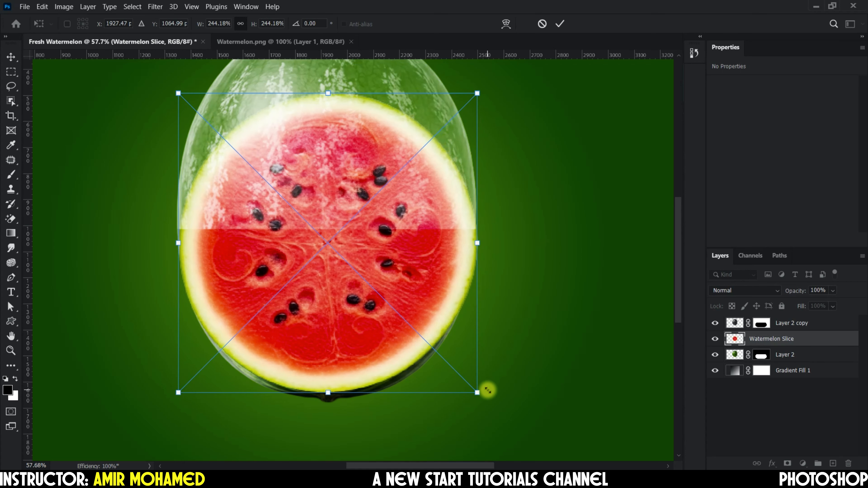
# Nudge the slice up to about Y 1004 px, centring it on the cut line, and commit the placement.
pyautogui.press('Up')
pyautogui.press('Up')
pyautogui.press('Up')
pyautogui.press('Up')
pyautogui.press('Up')
pyautogui.press('Up')
pyautogui.press('Up')
pyautogui.press('Up')
pyautogui.press('Up')
pyautogui.press('Up')
pyautogui.press('Up')
pyautogui.press('Up')
pyautogui.press('Up')
pyautogui.press('Up')
pyautogui.press('Up')
pyautogui.press('Up')
pyautogui.press('Up')
pyautogui.press('Up')
pyautogui.press('Up')
pyautogui.press('Up')
pyautogui.press('Up')
pyautogui.press('Up')
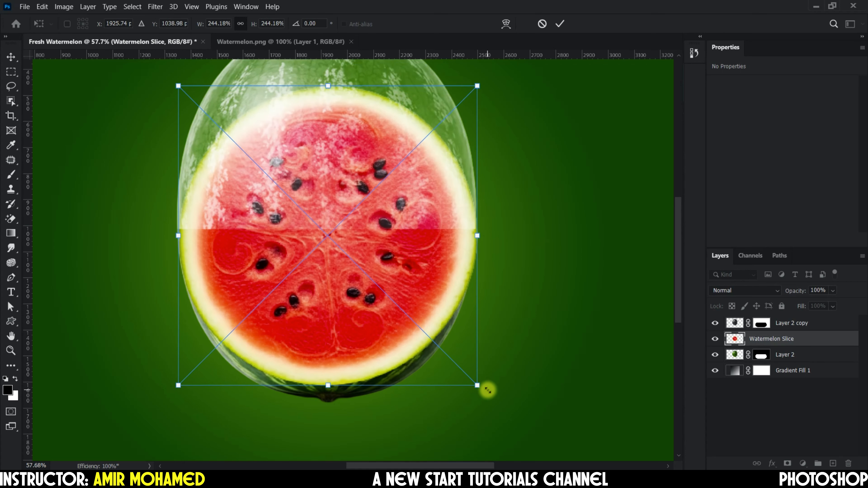
pyautogui.press('Up')
pyautogui.press('Up')
pyautogui.press('Up')
pyautogui.press('Up')
pyautogui.press('Up')
pyautogui.press('Up')
pyautogui.press('Up')
pyautogui.press('Up')
pyautogui.press('Up')
pyautogui.press('Up')
pyautogui.press('Up')
pyautogui.press('Up')
pyautogui.press('Up')
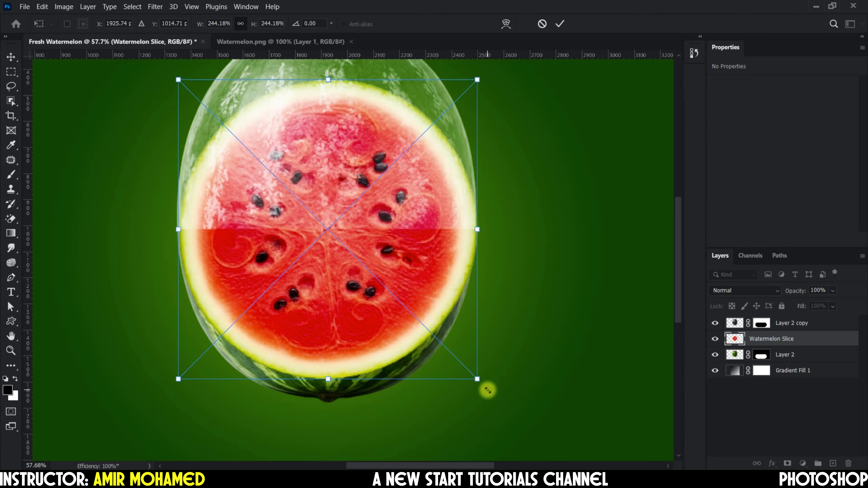
pyautogui.click(561, 24)
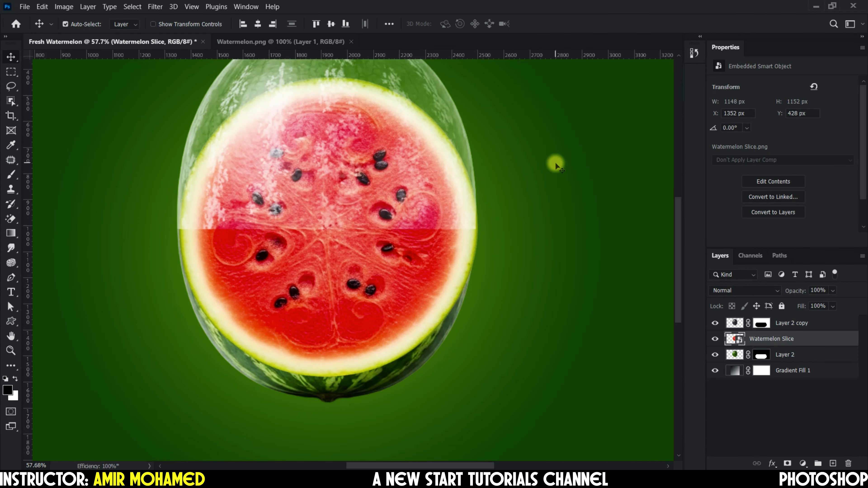
# Squash the slice vertically with Free Transform into a flat ellipse 264 px high, keeping its width.
pyautogui.moveTo(556, 165); pyautogui.dragTo(554, 223)
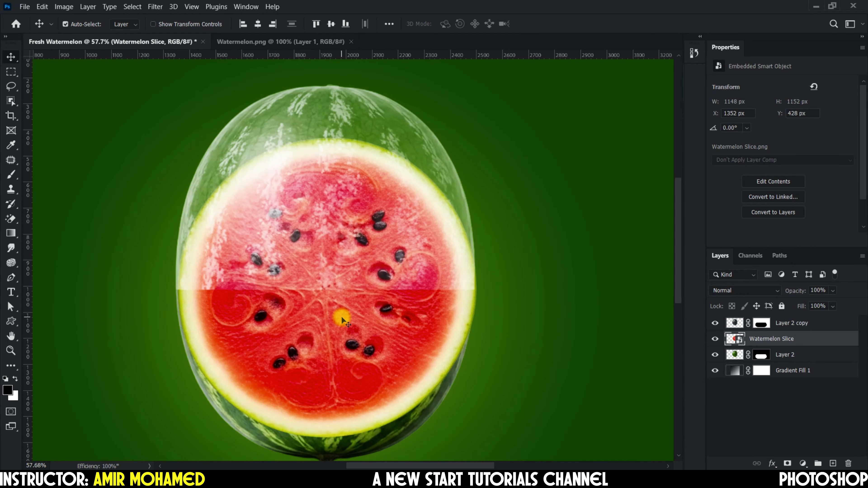
pyautogui.hotkey('ctrl', 't')
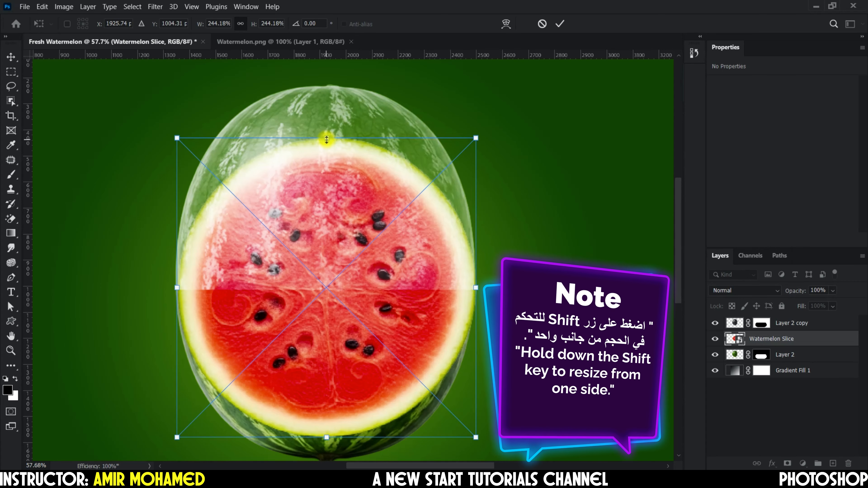
pyautogui.moveTo(326, 139); pyautogui.dragTo(324, 311)
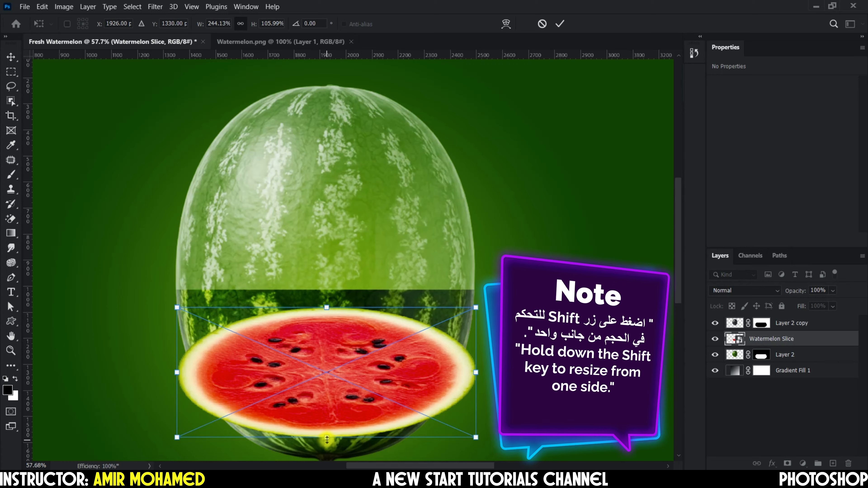
pyautogui.moveTo(327, 439); pyautogui.dragTo(327, 376)
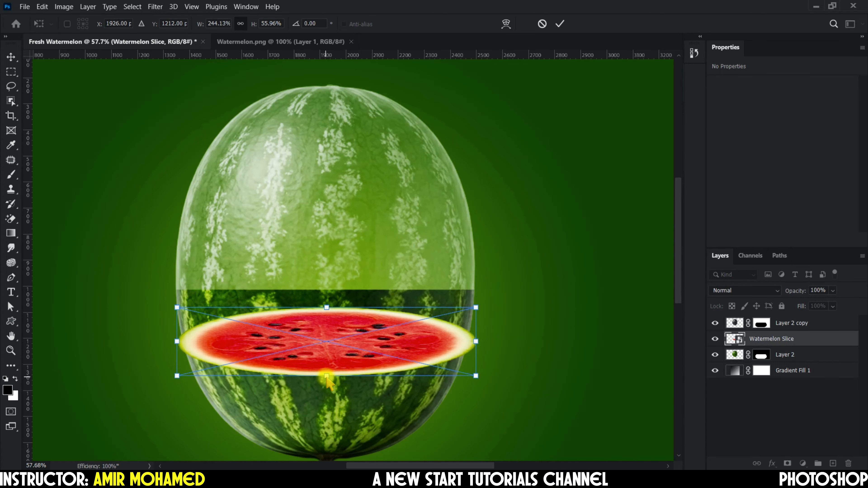
pyautogui.click(561, 24)
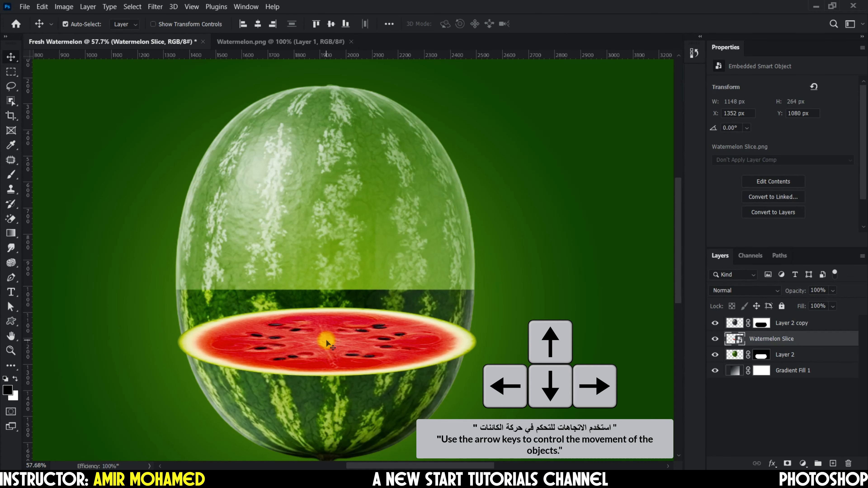
# Move the flattened slice up onto the watermelon's cut line, nudging it to X 1346, Y 878 px.
pyautogui.moveTo(325, 340); pyautogui.dragTo(329, 297)
pyautogui.press('Up')
pyautogui.press('Up')
pyautogui.press('Up')
pyautogui.press('Up')
pyautogui.press('Up')
pyautogui.press('Up')
pyautogui.press('Up')
pyautogui.press('Up')
pyautogui.press('Up')
pyautogui.press('Up')
pyautogui.press('Up')
pyautogui.press('Up')
pyautogui.press('Up')
pyautogui.press('Up')
pyautogui.press('Up')
pyautogui.press('Up')
pyautogui.press('Up')
pyautogui.press('Up')
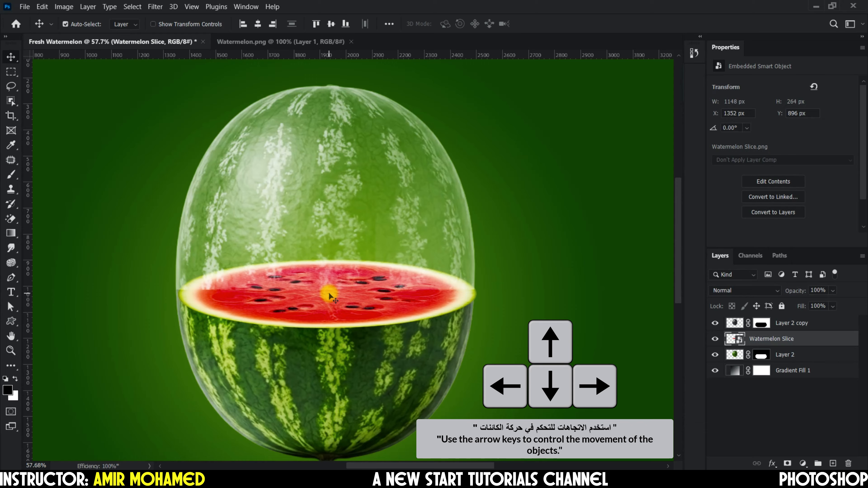
pyautogui.press('Up')
pyautogui.press('Up')
pyautogui.press('Up')
pyautogui.press('Up')
pyautogui.press('Up')
pyautogui.press('Up')
pyautogui.press('Up')
pyautogui.press('Up')
pyautogui.press('Up')
pyautogui.press('Up')
pyautogui.press('Up')
pyautogui.press('Up')
pyautogui.press('Up')
pyautogui.press('Up')
pyautogui.press('Up')
pyautogui.press('Up')
pyautogui.press('Left')
pyautogui.press('Left')
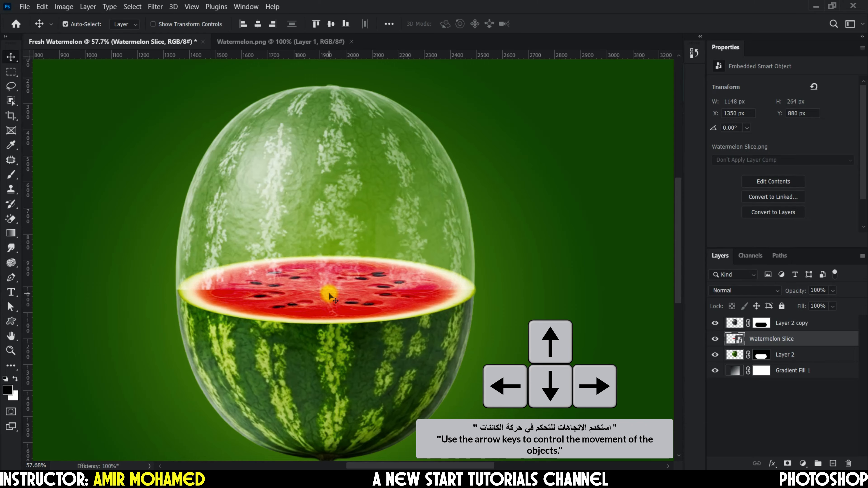
pyautogui.press('Left')
pyautogui.press('Left')
pyautogui.press('Up')
pyautogui.press('Up')
pyautogui.press('Left')
pyautogui.press('Left')
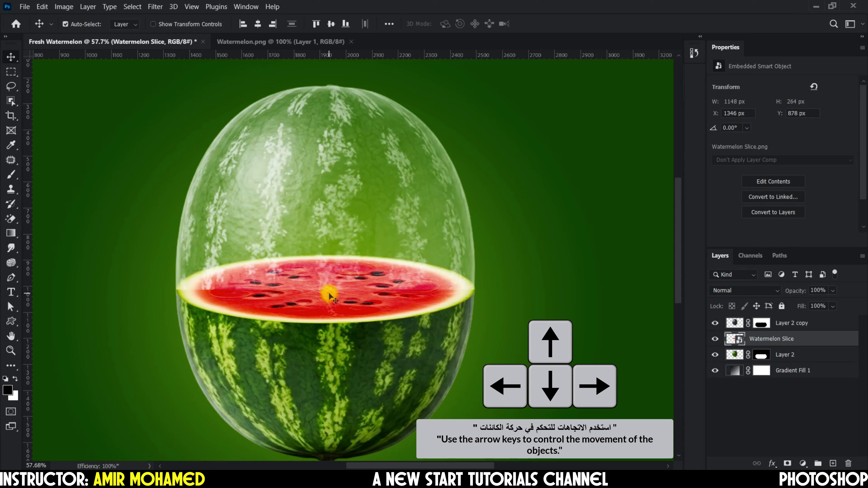
# Nudge the slice further up to Y 856 px so its rim caps the coloured lower half.
pyautogui.press('Up')
pyautogui.press('Up')
pyautogui.press('Up')
pyautogui.press('Up')
pyautogui.press('Up')
pyautogui.press('Up')
pyautogui.press('Up')
pyautogui.press('Up')
pyautogui.press('Up')
pyautogui.press('Up')
pyautogui.press('Up')
pyautogui.press('Up')
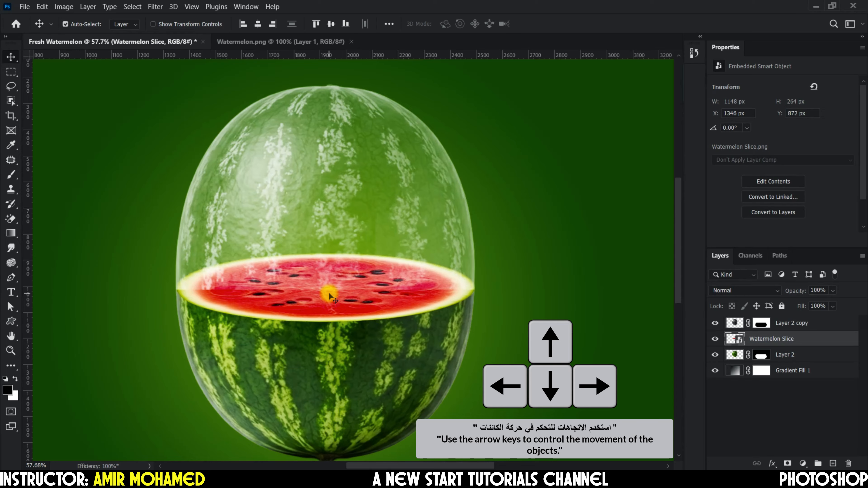
pyautogui.press('Up')
pyautogui.press('Up')
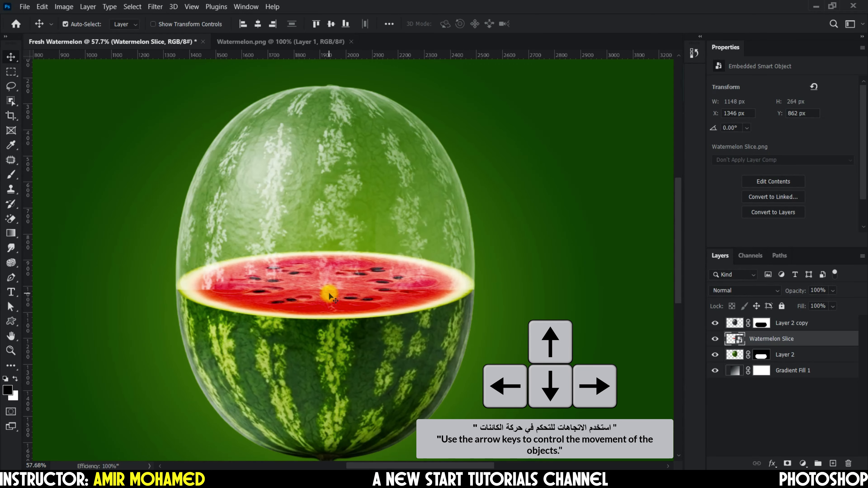
pyautogui.press('Up')
pyautogui.press('Up')
pyautogui.press('Up')
pyautogui.press('Up')
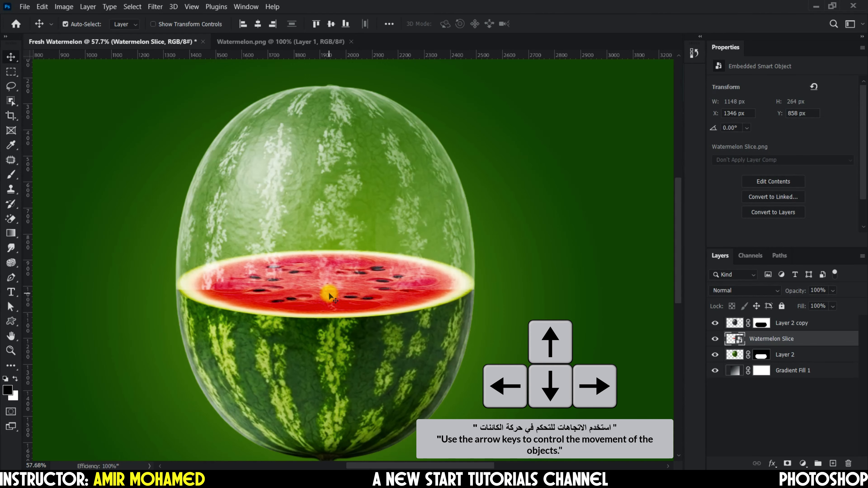
pyautogui.press('Up')
pyautogui.press('Up')
pyautogui.press('Up')
pyautogui.press('Up')
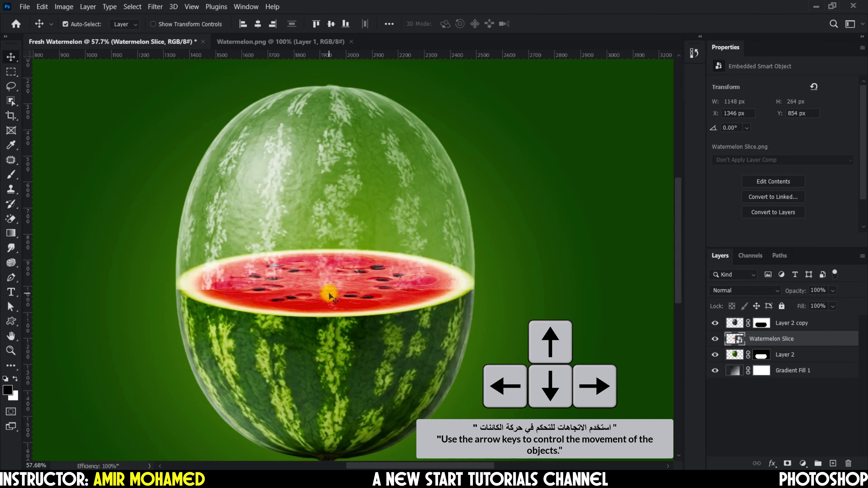
pyautogui.press('Down')
pyautogui.press('Down')
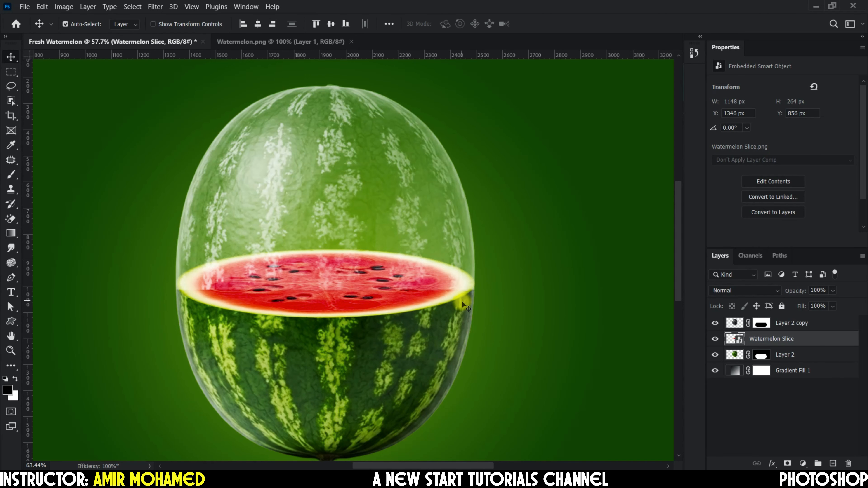
# Widen the slice slightly to 1150 px at X 1344 px so its ends meet the watermelon's sides.
pyautogui.scroll(3, 462, 301)
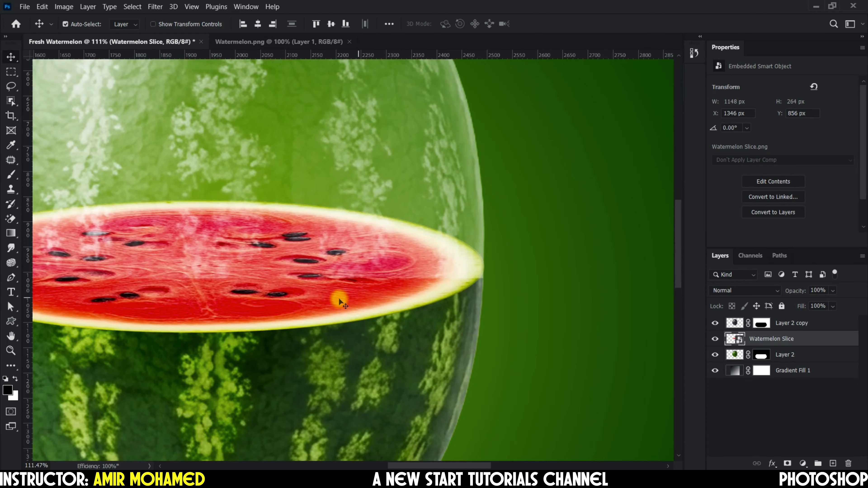
pyautogui.moveTo(266, 316); pyautogui.dragTo(395, 293)
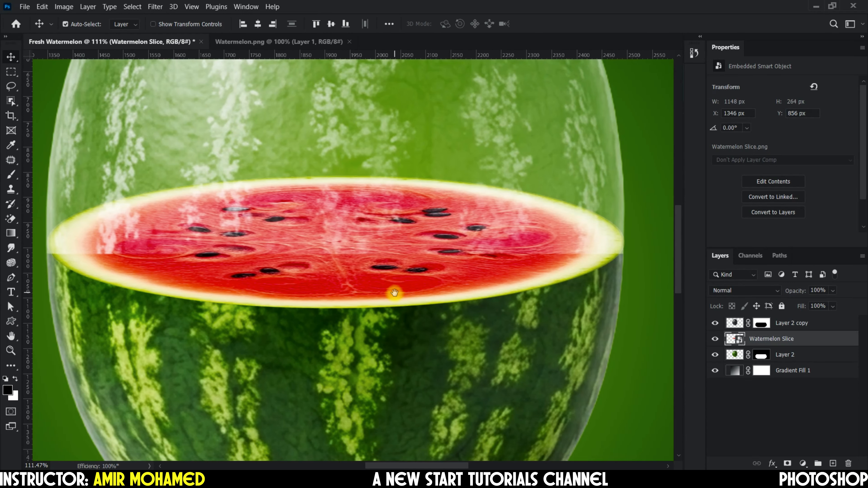
pyautogui.scroll(-3, 390, 292)
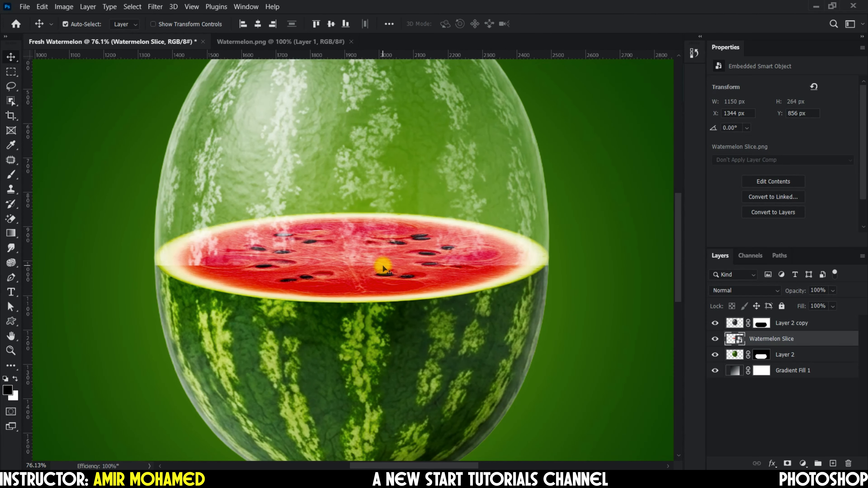
# Target the mask of Layer 2 copy with the white Brush tool and reduce the brush size to 200 px.
pyautogui.scroll(2, 383, 267)
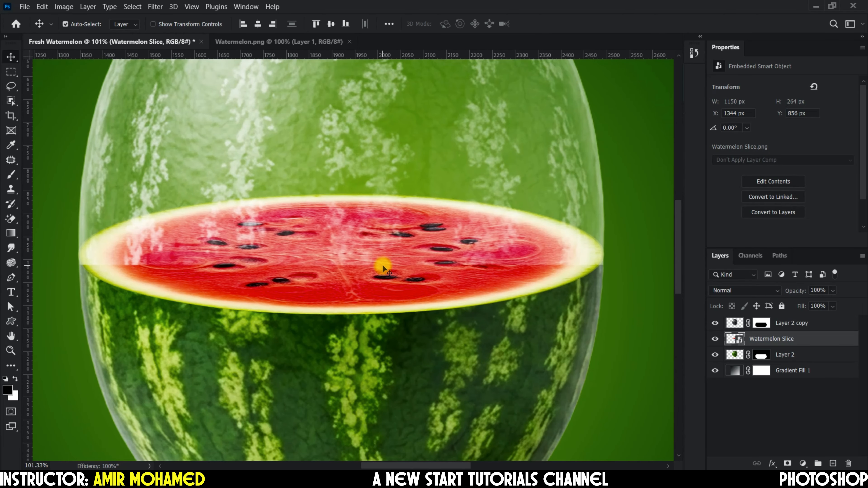
pyautogui.scroll(-2, 383, 266)
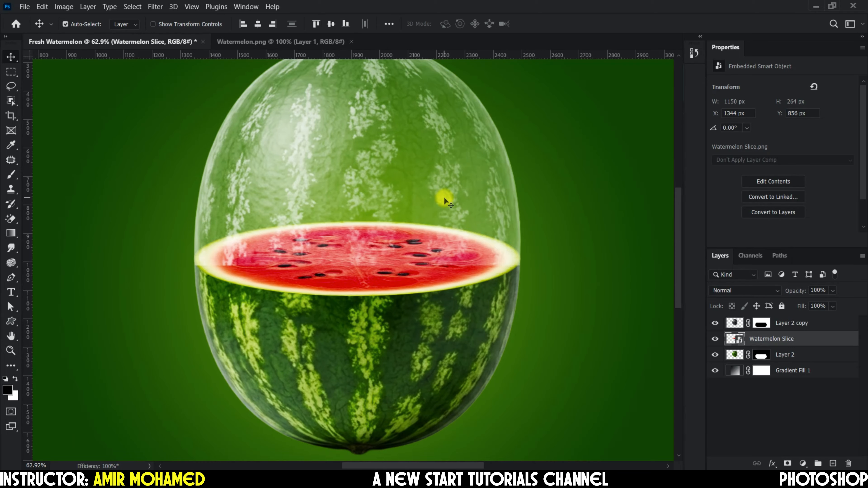
pyautogui.click(762, 326)
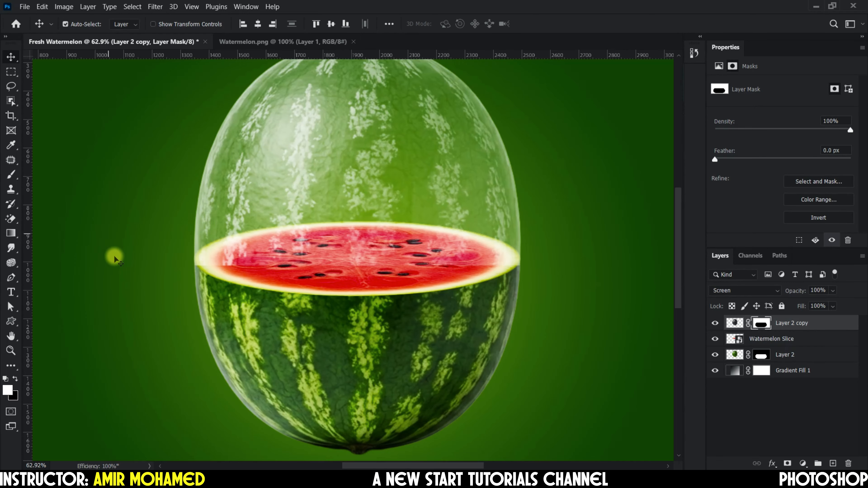
pyautogui.click(11, 174)
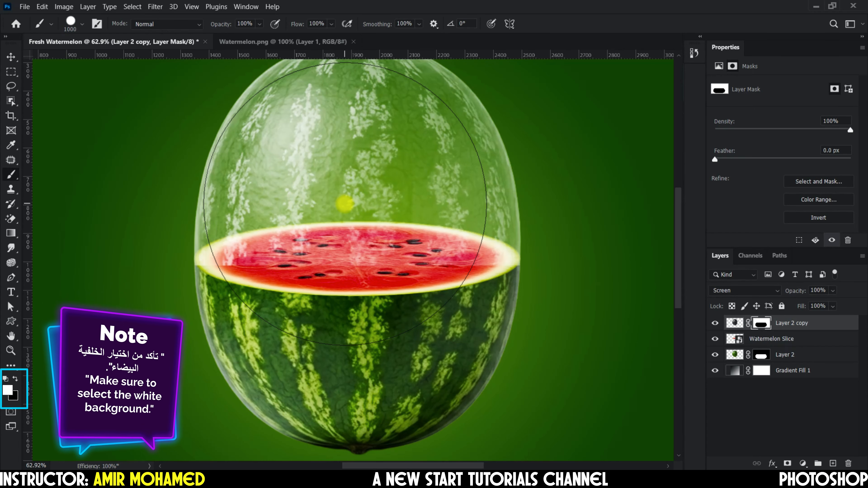
pyautogui.press('[')
pyautogui.press('[')
pyautogui.press('[')
pyautogui.press('[')
pyautogui.press('[')
pyautogui.press('[')
pyautogui.press('[')
pyautogui.press('[')
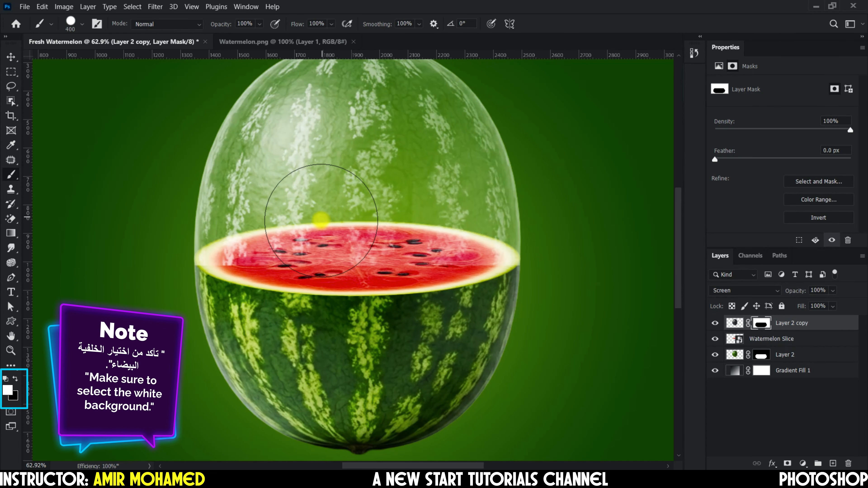
pyautogui.press('[')
pyautogui.scroll(5, 292, 253)
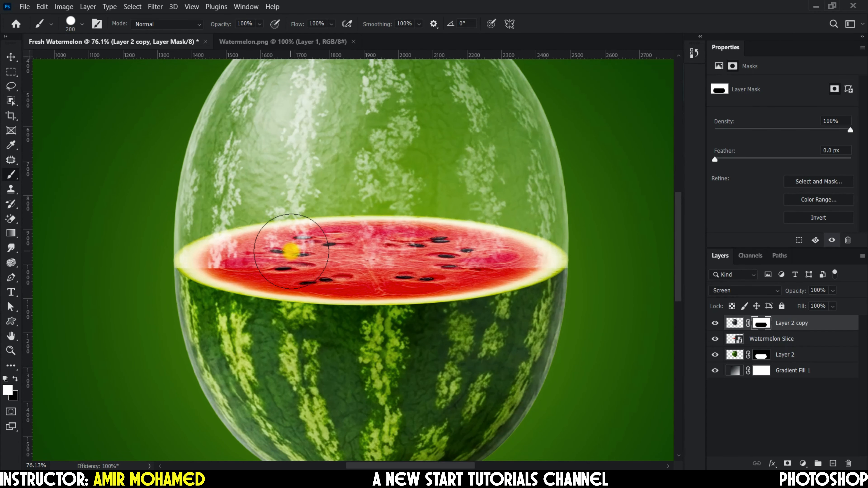
pyautogui.scroll(1, 290, 251)
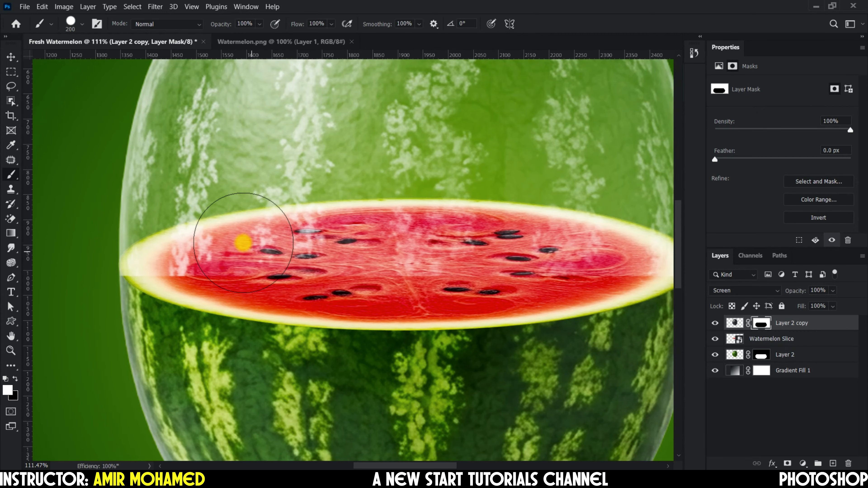
# Paint across the slice's lower half on the mask with a Soft Round brush at 0% hardness, extending the glassy overlay from end to end.
pyautogui.click(82, 26)
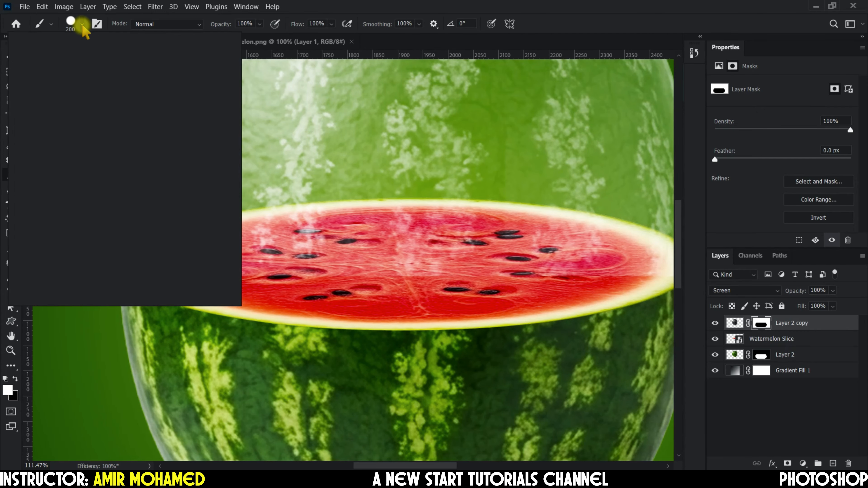
pyautogui.click(59, 128)
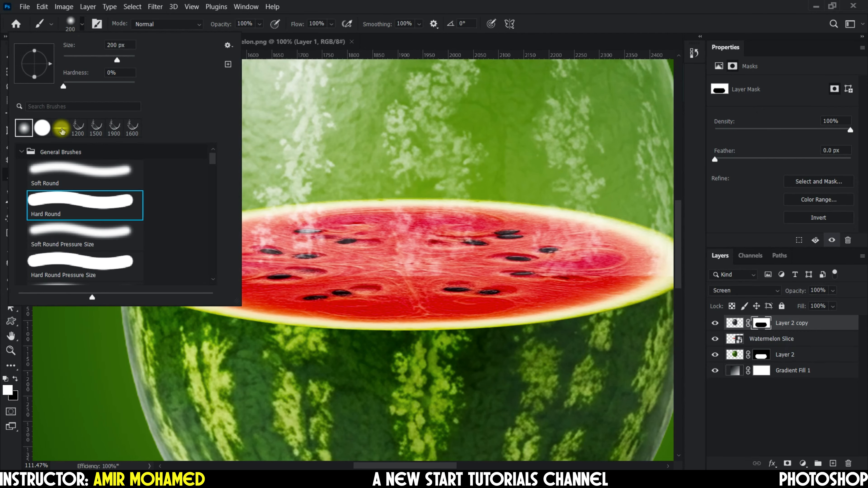
pyautogui.click(82, 24)
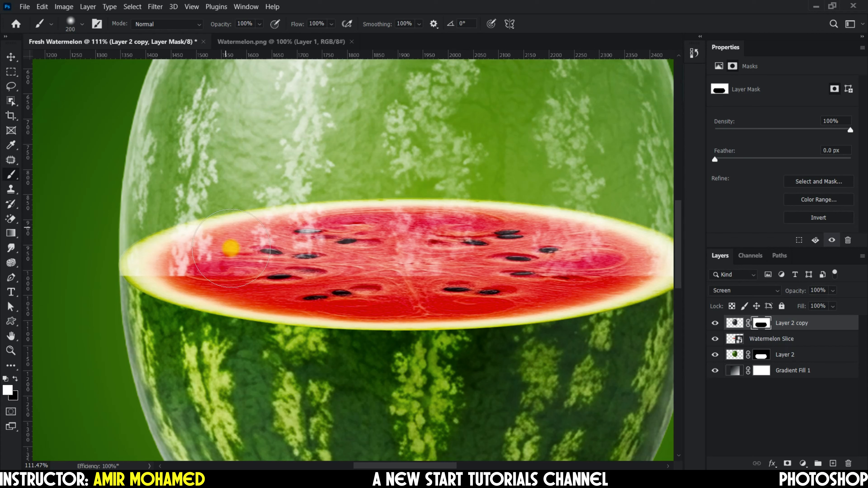
pyautogui.moveTo(229, 253)
pyautogui.mouseDown()
pyautogui.moveTo(297, 277)
pyautogui.moveTo(152, 247)
pyautogui.moveTo(192, 265)
pyautogui.moveTo(150, 249)
pyautogui.moveTo(325, 283)
pyautogui.moveTo(508, 276)
pyautogui.moveTo(330, 288)
pyautogui.moveTo(455, 282)
pyautogui.moveTo(292, 285)
pyautogui.moveTo(210, 271)
pyautogui.moveTo(222, 258)
pyautogui.moveTo(272, 267)
pyautogui.mouseUp()
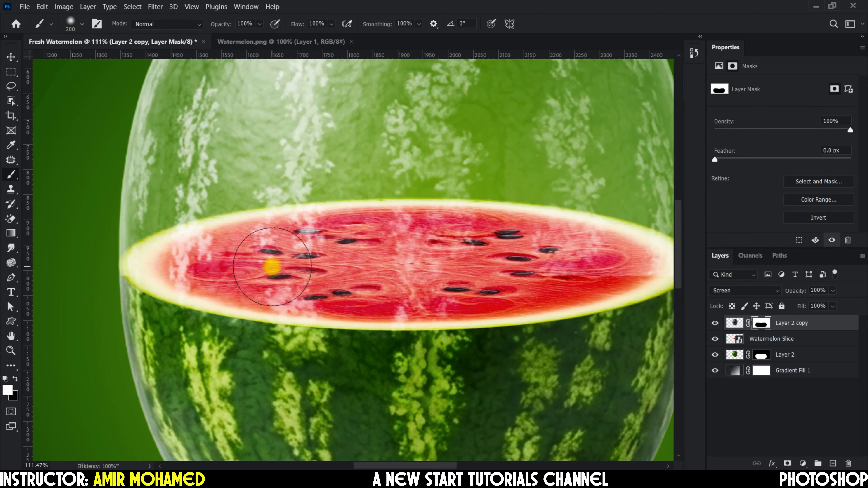
pyautogui.moveTo(401, 266); pyautogui.dragTo(221, 265)
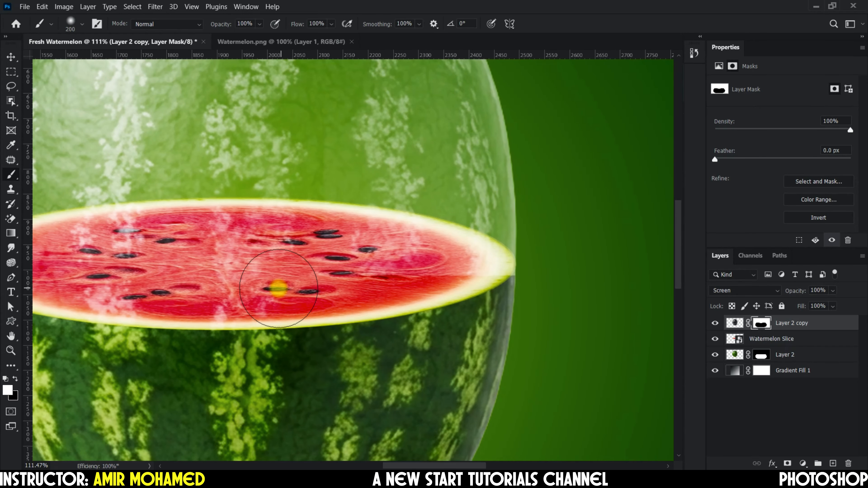
pyautogui.moveTo(279, 288)
pyautogui.mouseDown()
pyautogui.moveTo(416, 276)
pyautogui.moveTo(463, 252)
pyautogui.mouseUp()
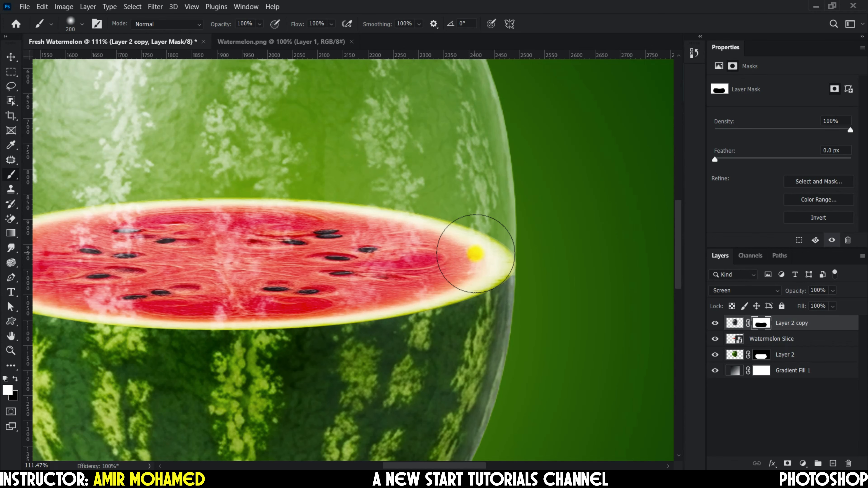
pyautogui.moveTo(475, 254)
pyautogui.mouseDown()
pyautogui.moveTo(313, 263)
pyautogui.moveTo(439, 263)
pyautogui.mouseUp()
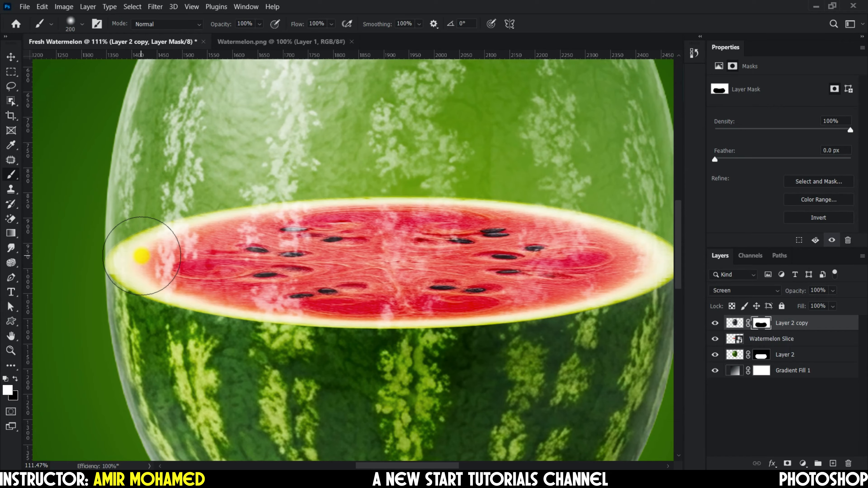
pyautogui.moveTo(144, 256)
pyautogui.mouseDown()
pyautogui.moveTo(191, 254)
pyautogui.moveTo(207, 274)
pyautogui.moveTo(324, 289)
pyautogui.moveTo(466, 291)
pyautogui.moveTo(598, 268)
pyautogui.mouseUp()
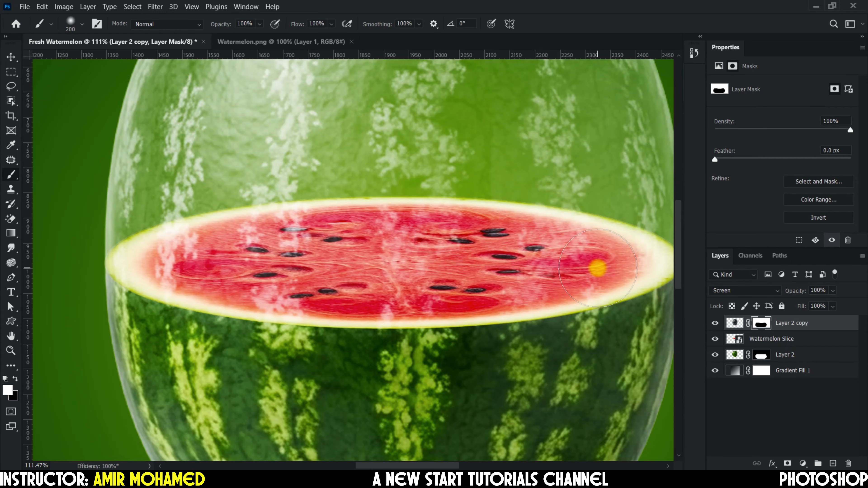
pyautogui.scroll(-4, 598, 268)
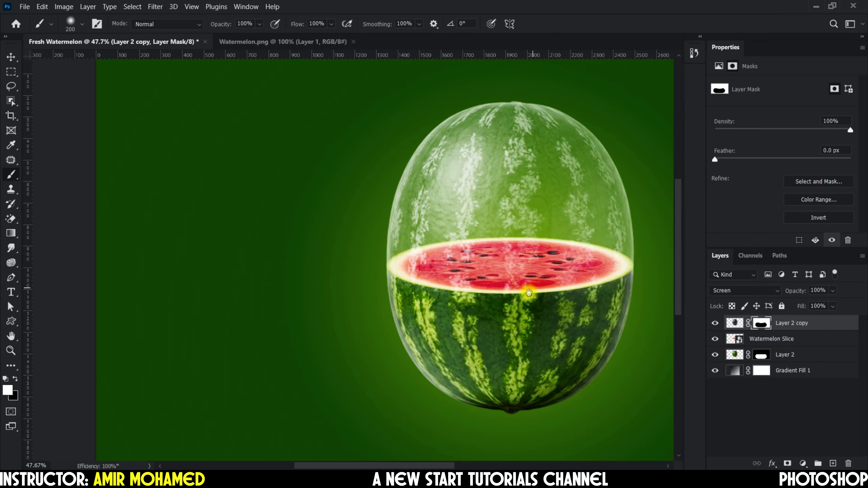
pyautogui.moveTo(529, 293)
pyautogui.mouseDown()
pyautogui.moveTo(375, 308)
pyautogui.moveTo(425, 293)
pyautogui.moveTo(418, 262)
pyautogui.mouseUp()
pyautogui.scroll(-1, 398, 275)
pyautogui.scroll(-2, 398, 276)
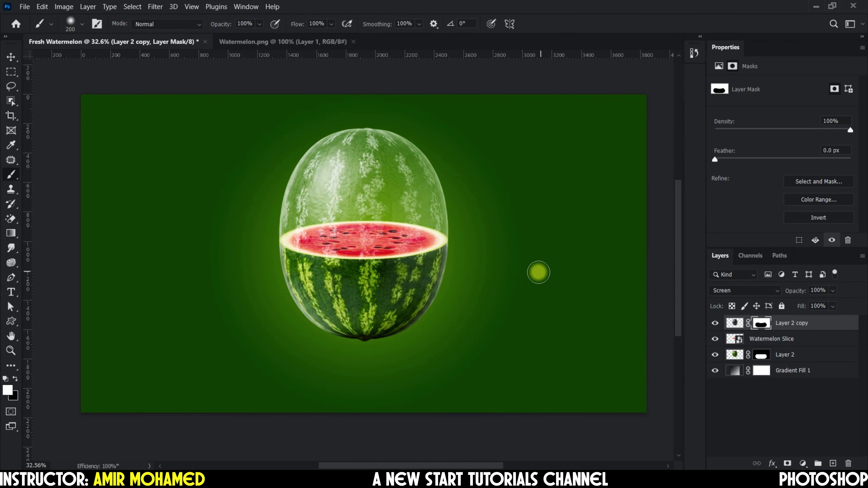
# Add two new layers above Gradient Fill 1, naming the upper one Water Splash and the lower one Shadows.
pyautogui.click(792, 375)
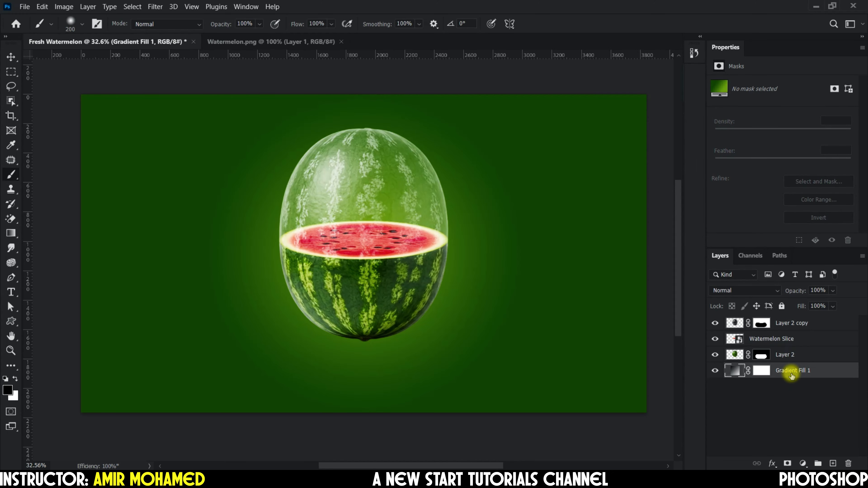
pyautogui.click(833, 463)
pyautogui.click(833, 463)
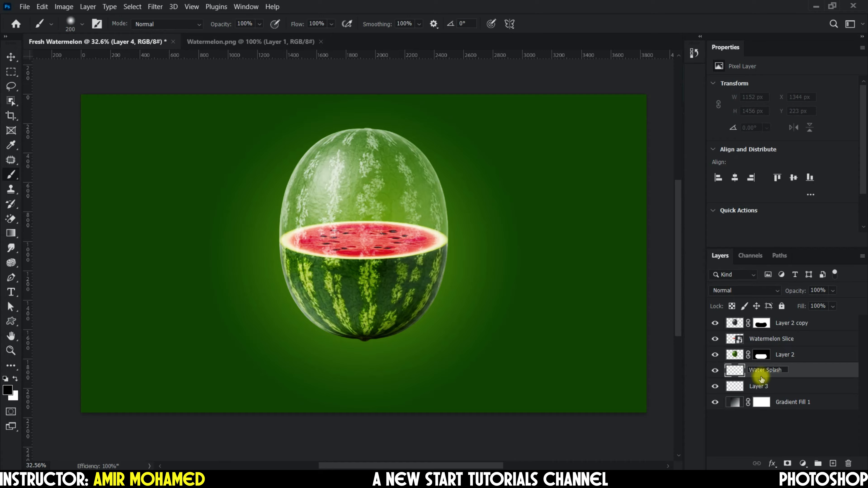
pyautogui.doubleClick(758, 386)
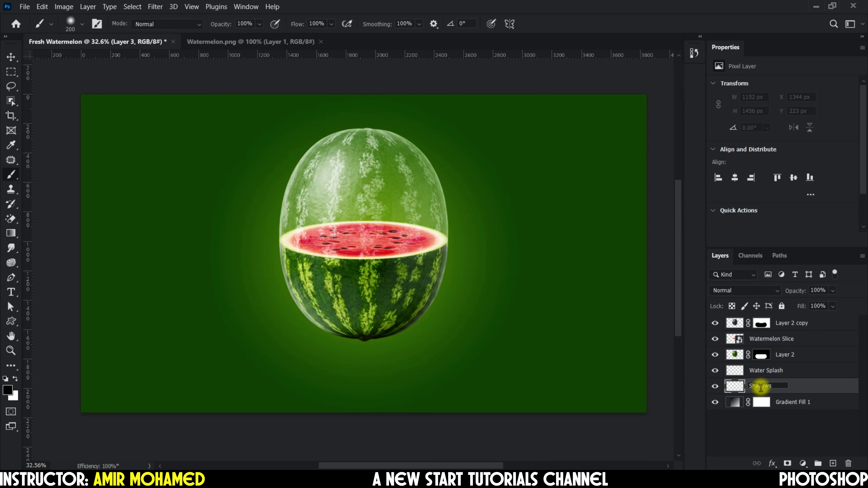
pyautogui.click(757, 429)
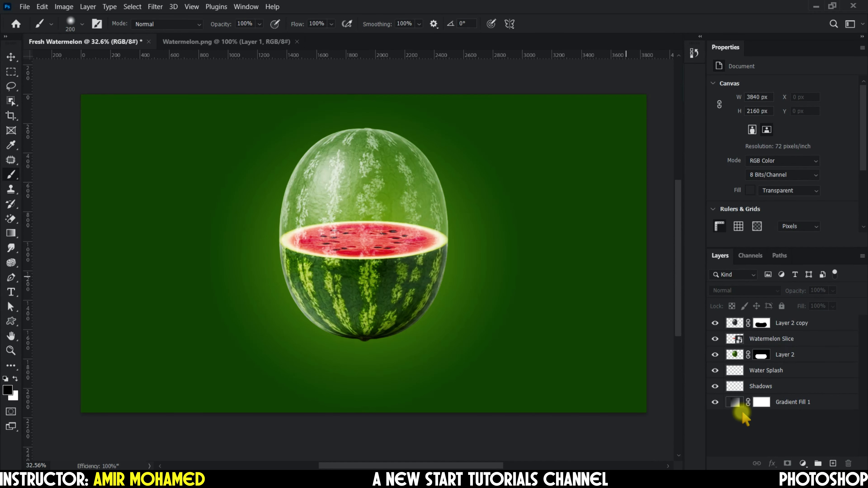
# Link Layer 2 copy, Watermelon Slice and Layer 2, and move the linked watermelon slightly up the canvas.
pyautogui.click(808, 324)
pyautogui.keyDown('shift'); pyautogui.click(797, 356); pyautogui.keyUp('shift')
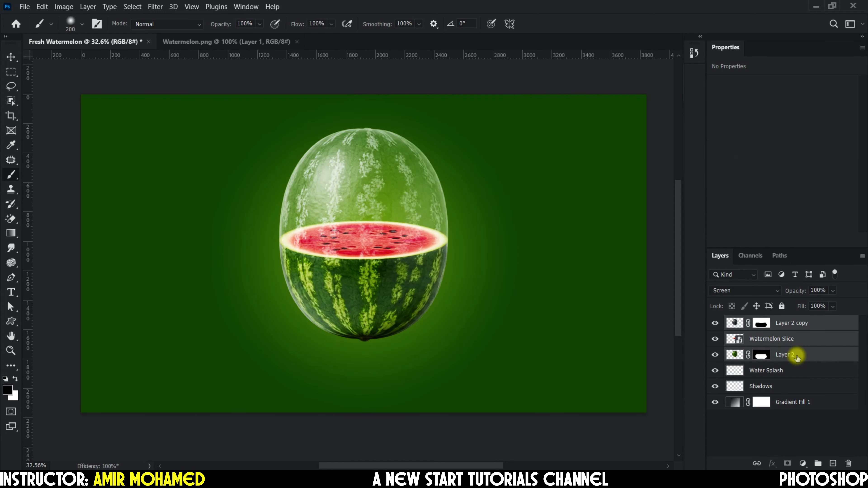
pyautogui.rightClick(797, 358)
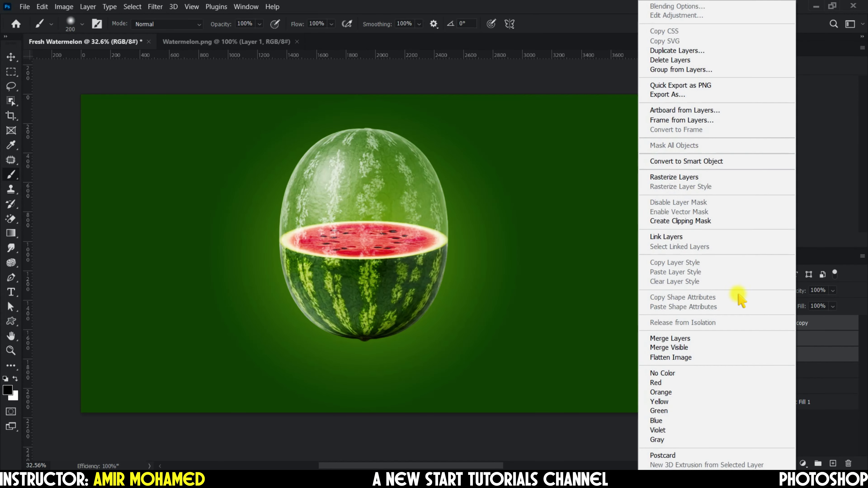
pyautogui.click(701, 237)
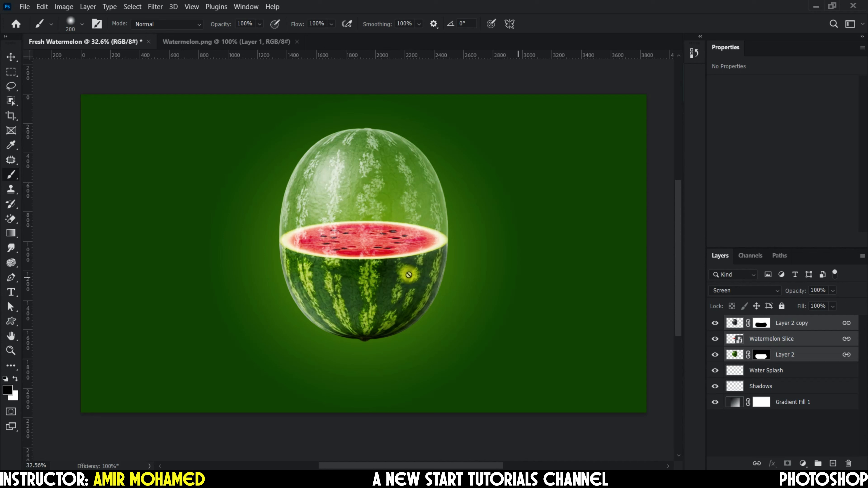
pyautogui.click(11, 57)
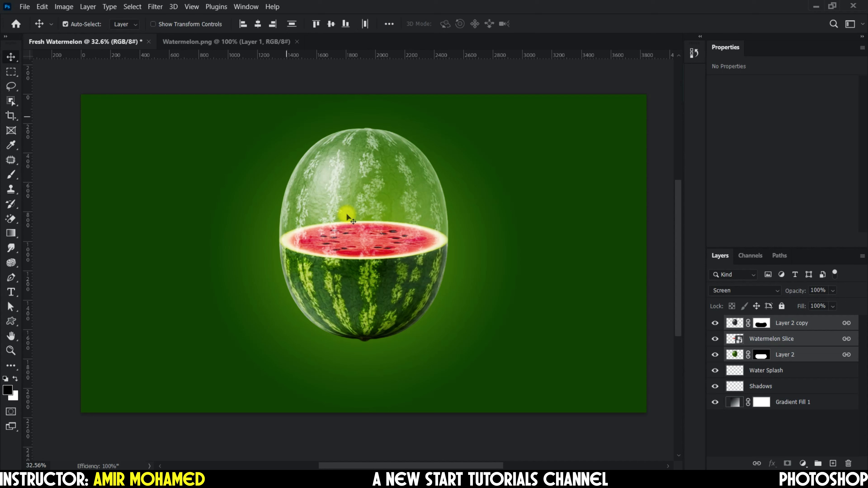
pyautogui.moveTo(369, 273); pyautogui.dragTo(376, 258)
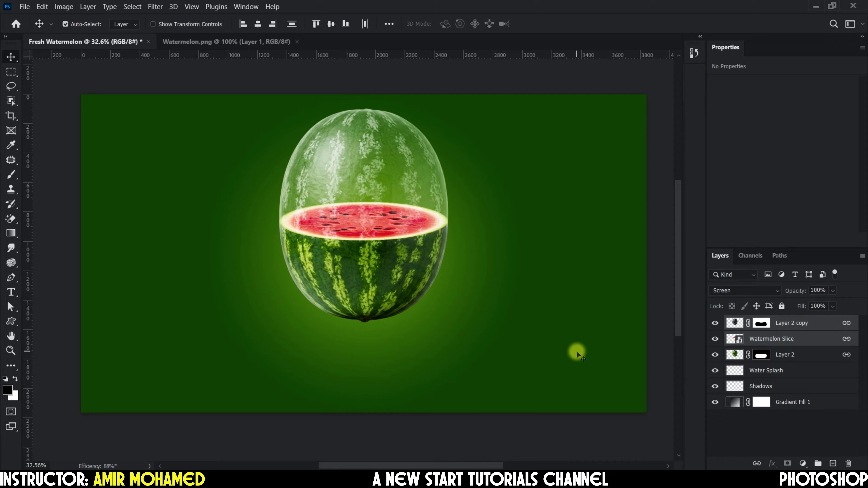
# Stamp two white (#ffffff) splashes on the Water Splash layer with the 1200 px splash brush, one around the watermelon's left side, one farther right.
pyautogui.click(770, 375)
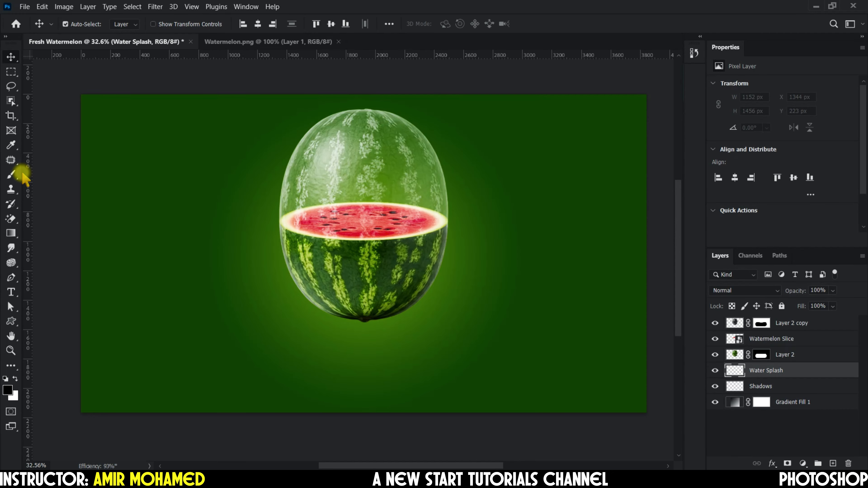
pyautogui.click(11, 175)
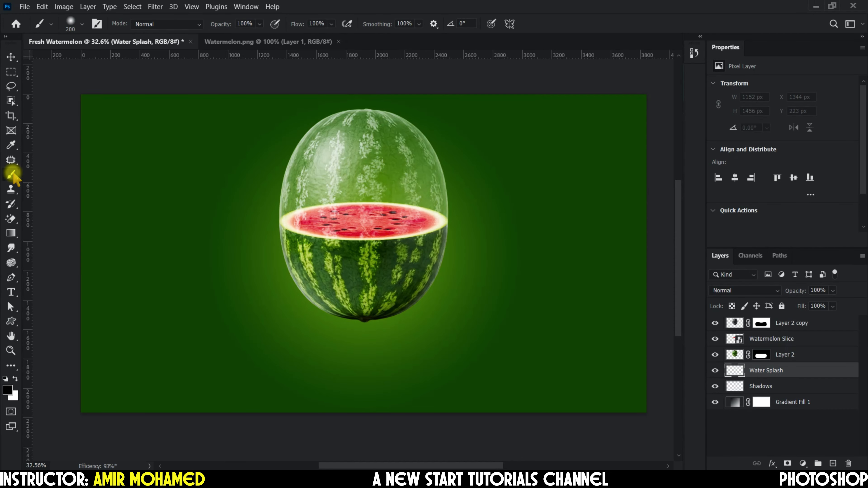
pyautogui.click(81, 25)
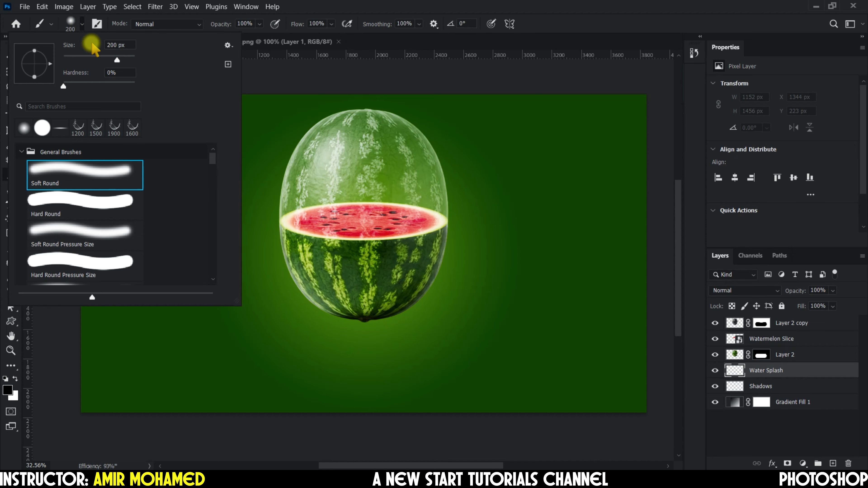
pyautogui.click(76, 127)
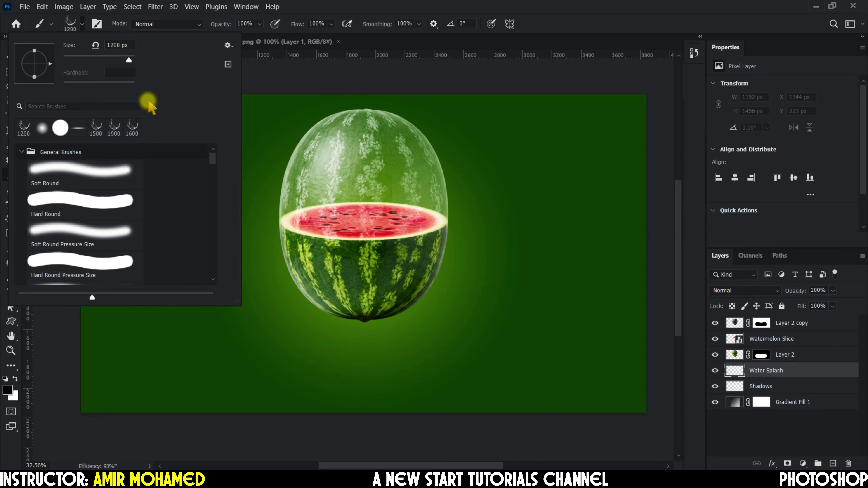
pyautogui.click(82, 25)
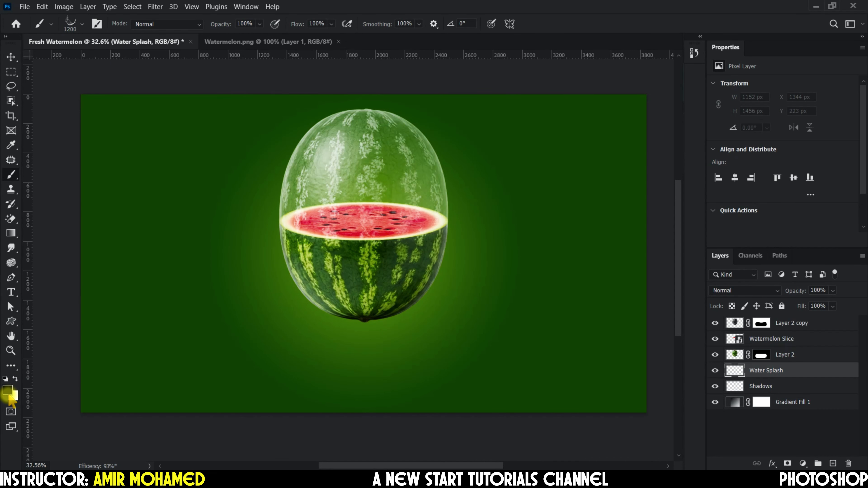
pyautogui.click(9, 391)
pyautogui.moveTo(117, 325); pyautogui.dragTo(1, 249)
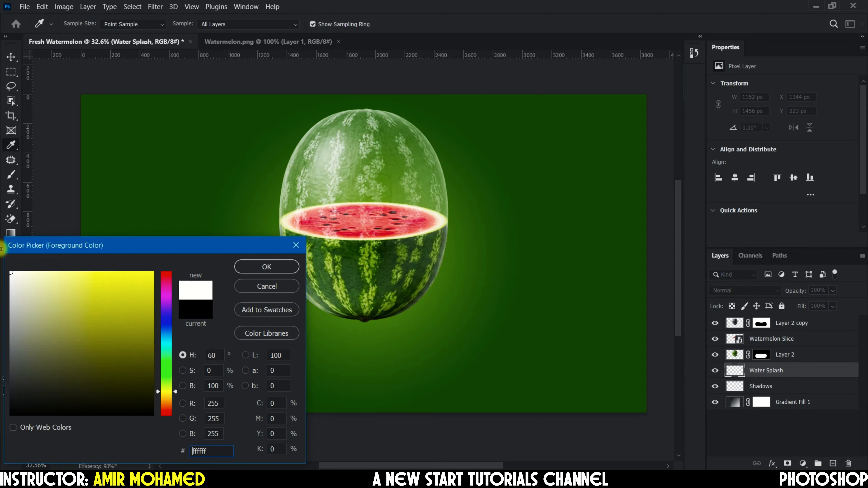
pyautogui.click(260, 266)
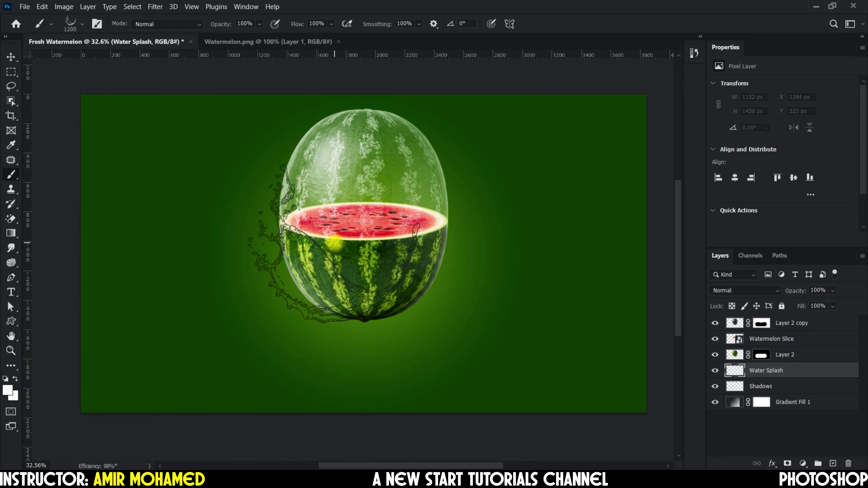
pyautogui.click(333, 244)
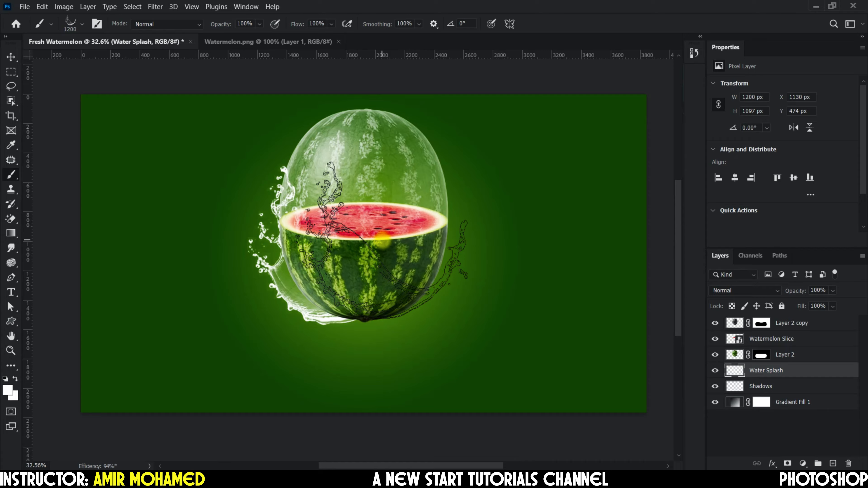
pyautogui.click(382, 241)
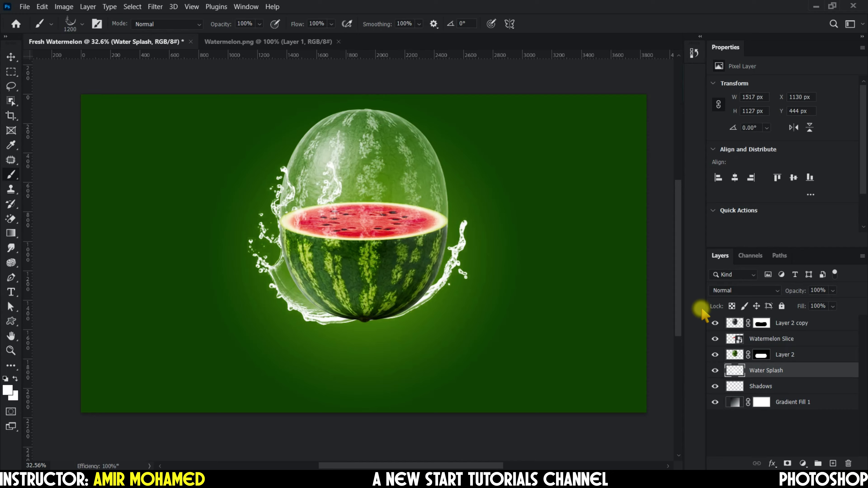
# Stamp a black shadow beneath the watermelon on the Shadows layer with a vertically flattened Soft Round brush at 800 px and 0% hardness.
pyautogui.click(765, 386)
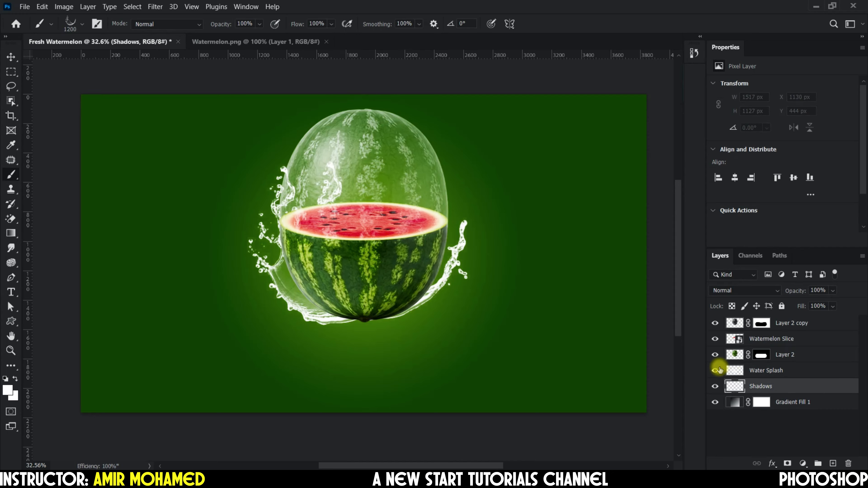
pyautogui.click(82, 24)
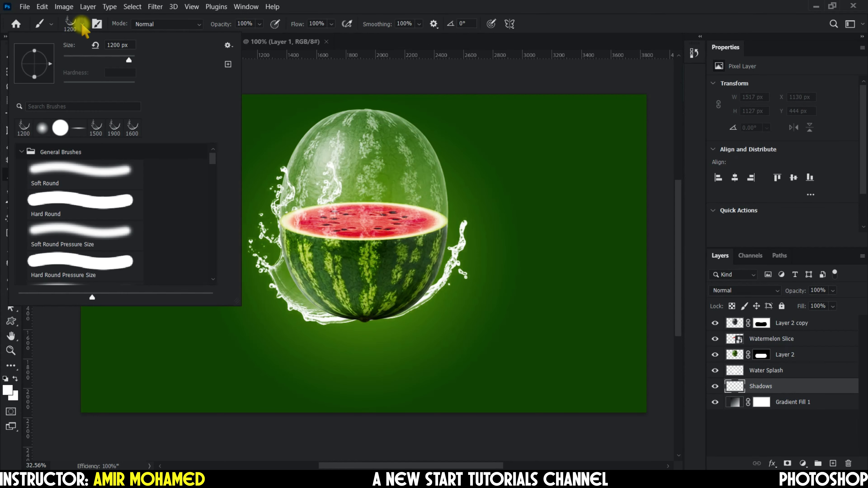
pyautogui.click(44, 129)
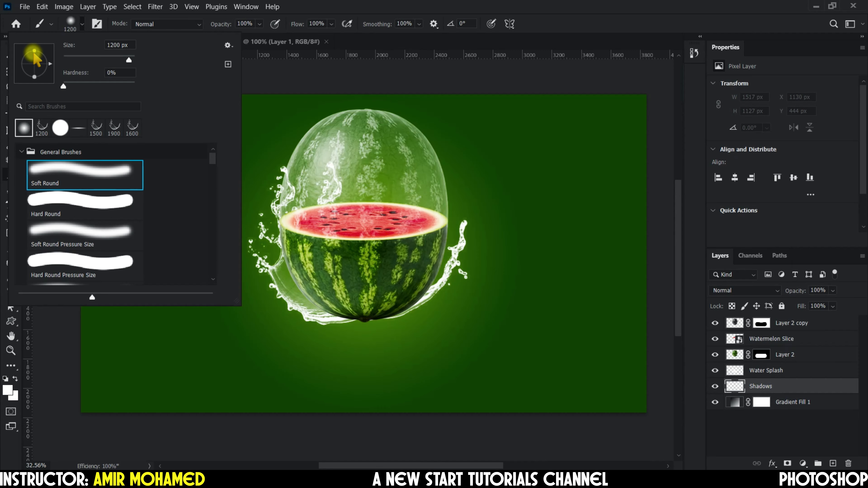
pyautogui.moveTo(34, 52); pyautogui.dragTo(34, 58)
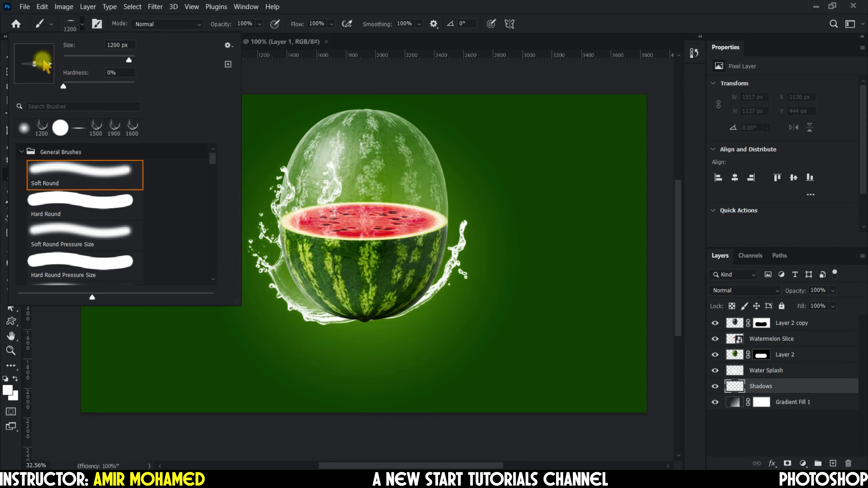
pyautogui.click(100, 46)
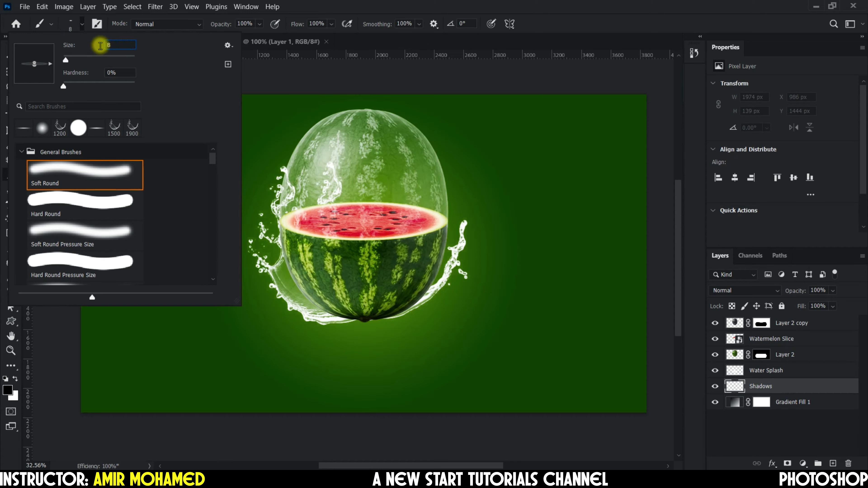
pyautogui.press('Return')
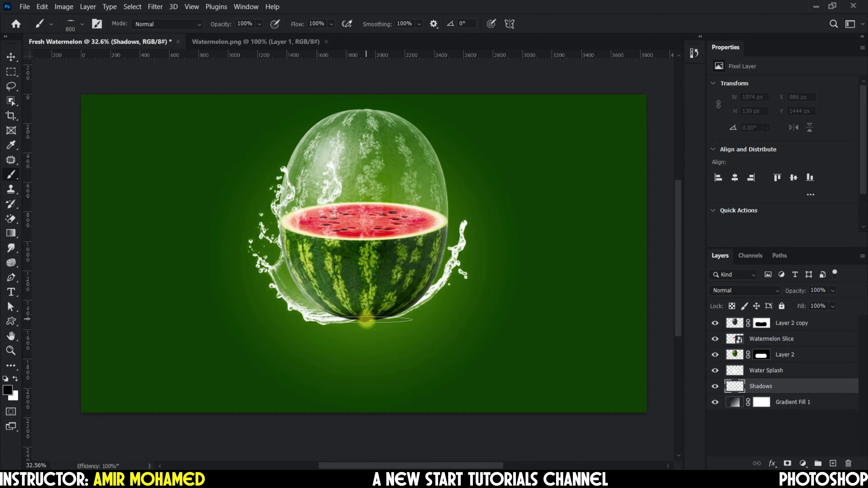
pyautogui.click(366, 319)
pyautogui.click(366, 321)
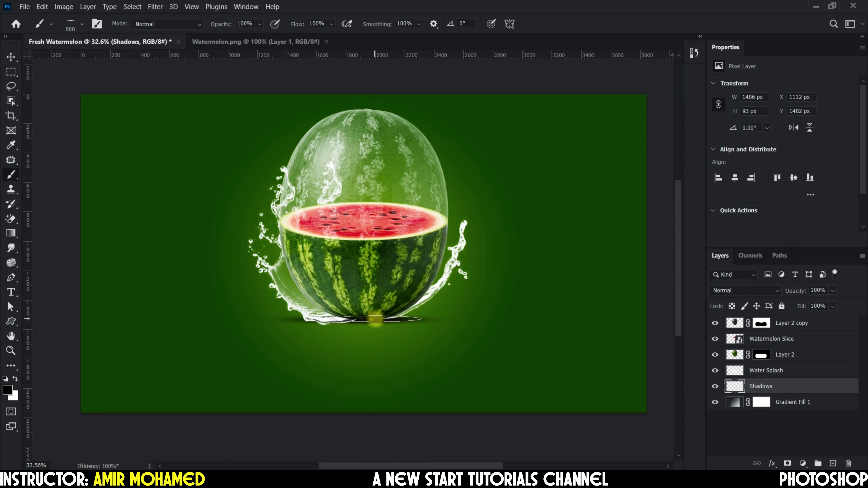
pyautogui.click(376, 320)
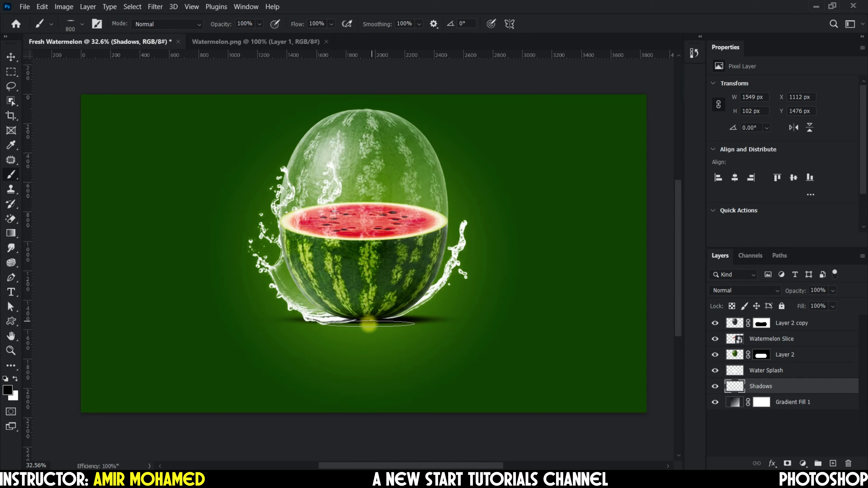
pyautogui.click(365, 323)
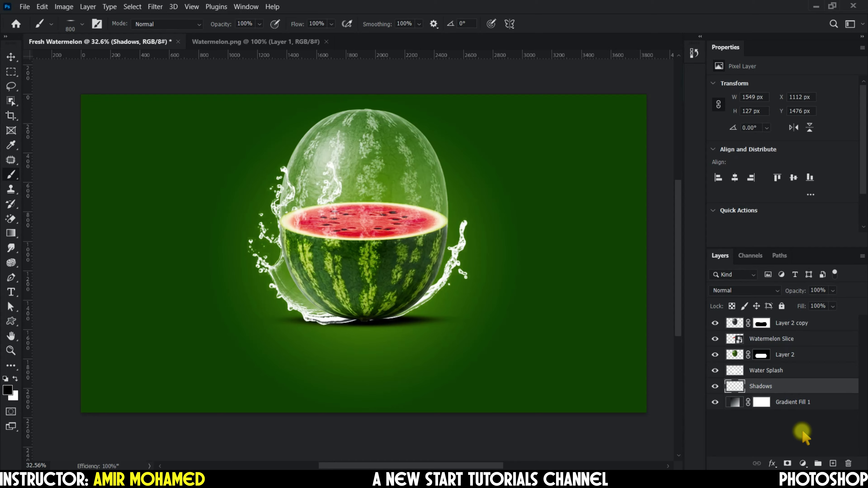
# Add the horizontal text "FRESH WATERMELON" below the watermelon on a new layer above Gradient Fill 1, in BD Orange VF Black at 300 pt.
pyautogui.click(798, 404)
pyautogui.click(833, 463)
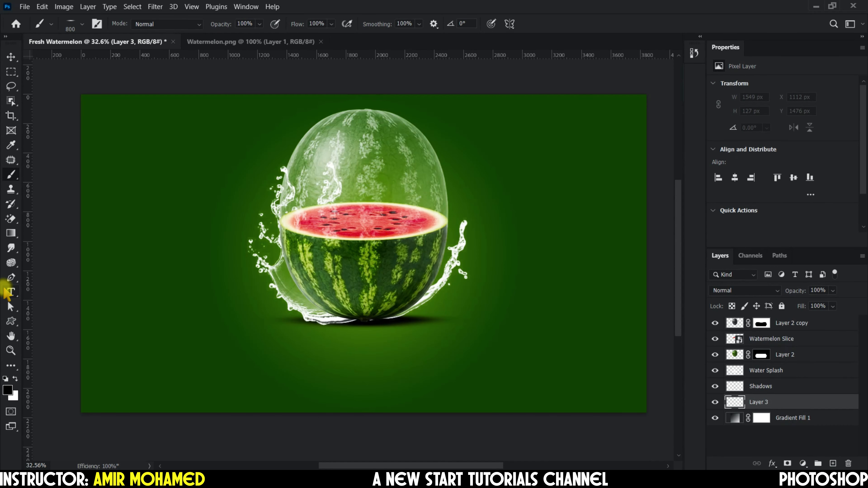
pyautogui.click(10, 291)
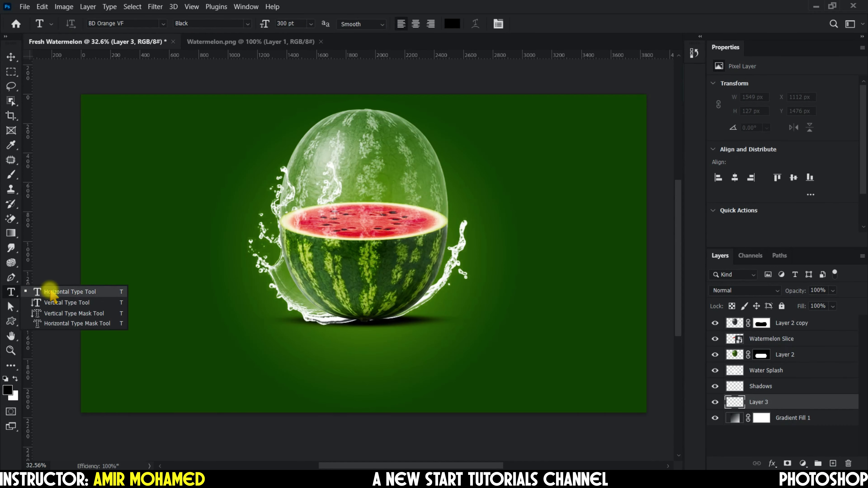
pyautogui.click(41, 287)
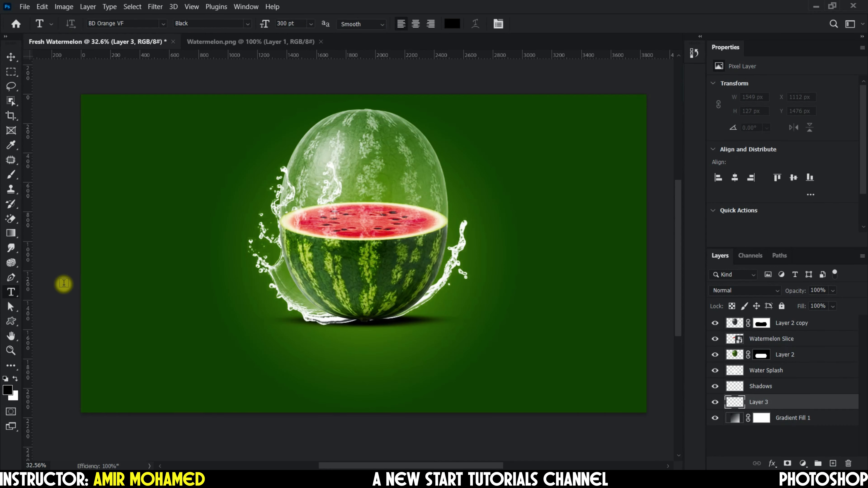
pyautogui.click(288, 360)
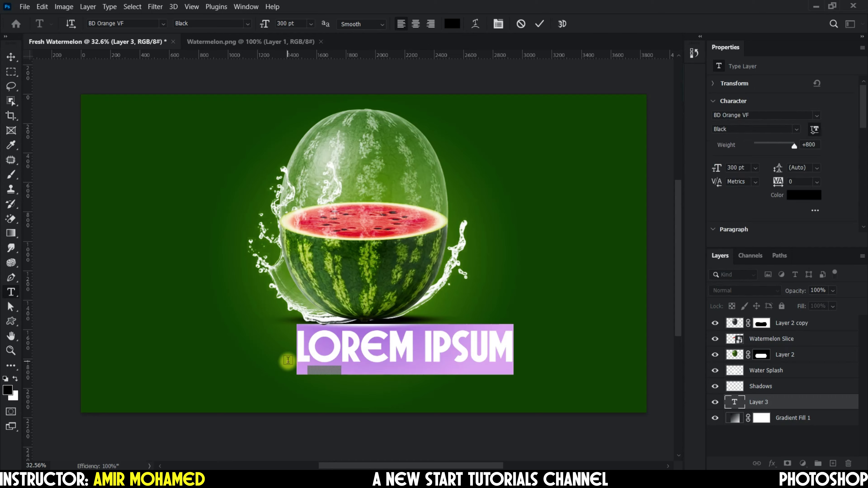
pyautogui.write('FRESH ')
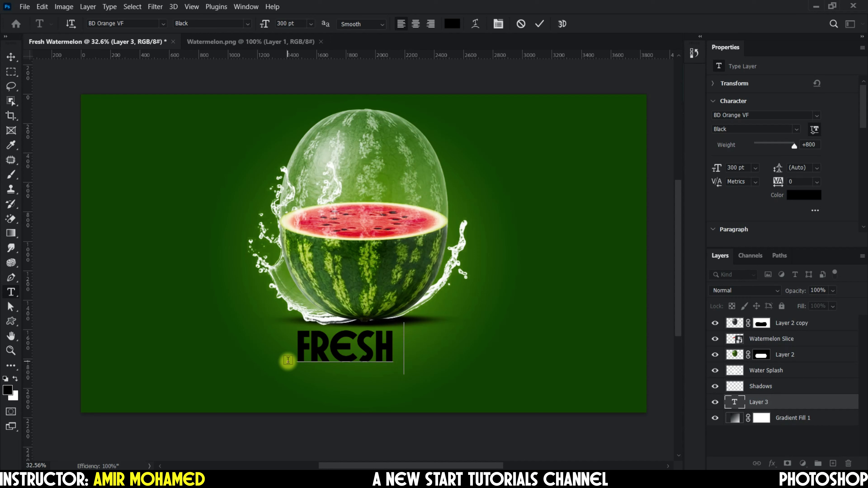
pyautogui.write('WATER')
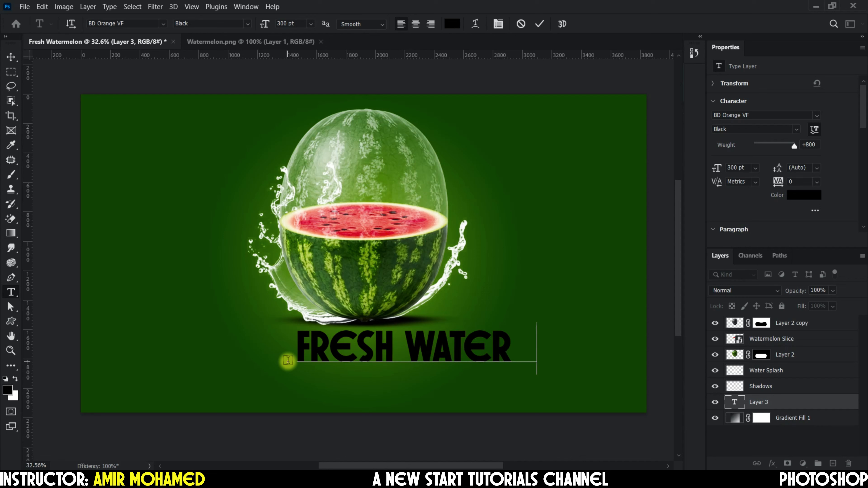
pyautogui.write('MELON')
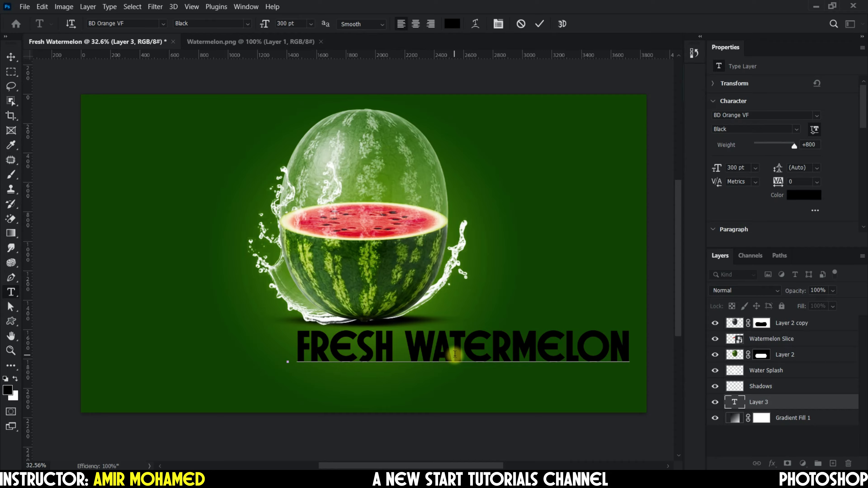
# Recolour all of the FRESH WATERMELON text white and commit the text edit.
pyautogui.hotkey('ctrl', 'a')
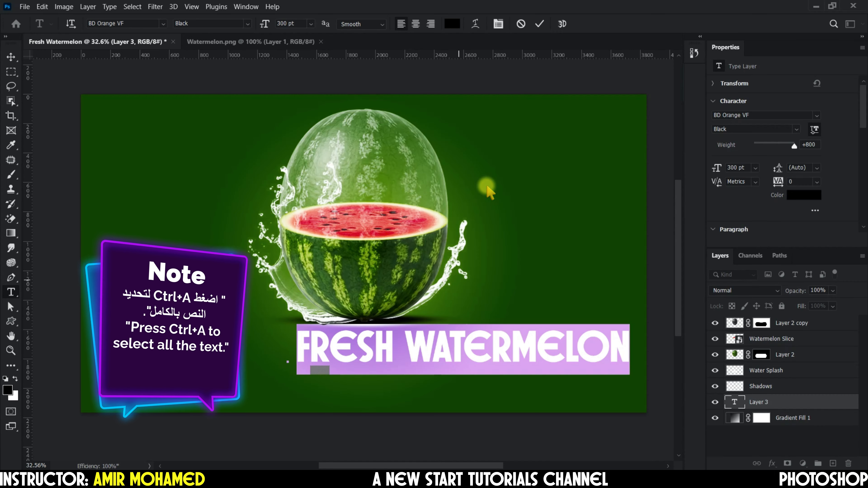
pyautogui.click(453, 25)
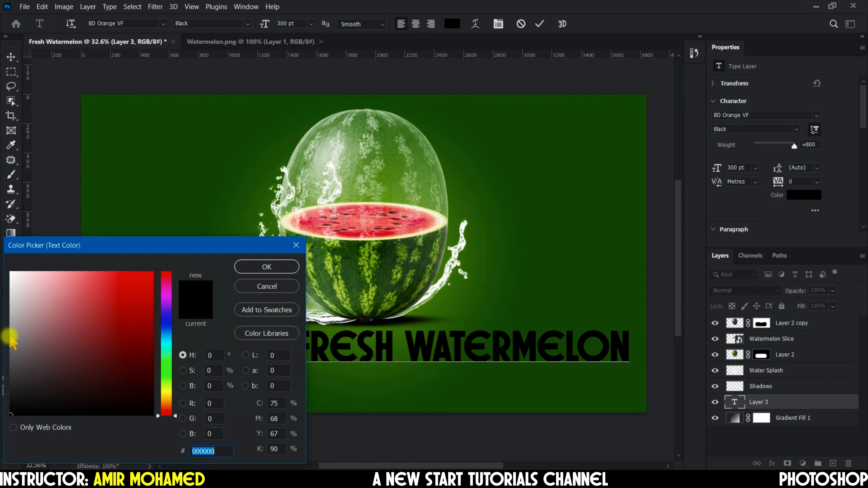
pyautogui.moveTo(35, 340); pyautogui.dragTo(5, 273)
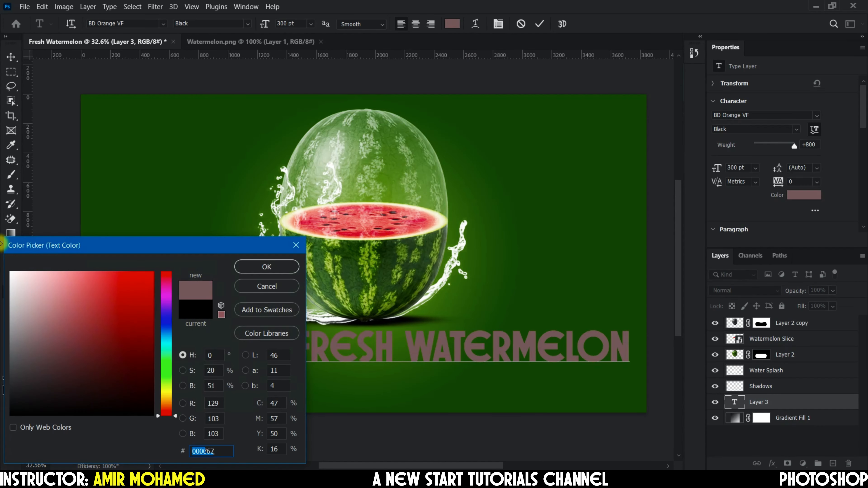
pyautogui.click(265, 267)
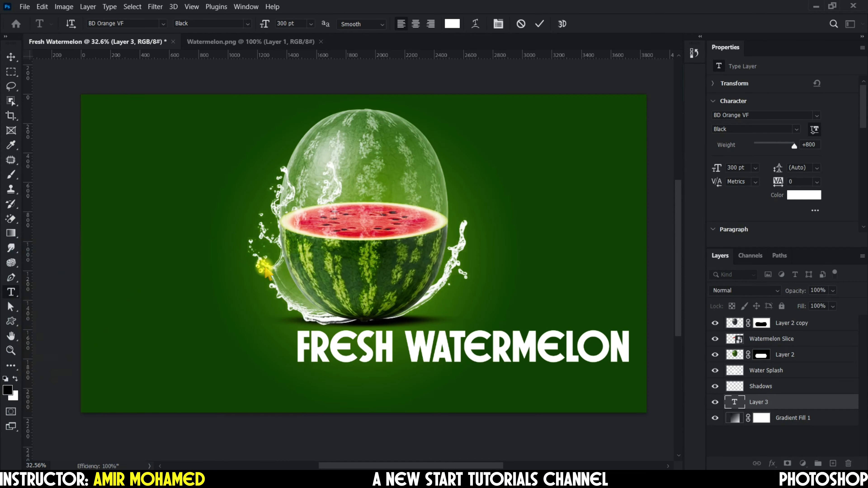
pyautogui.click(540, 24)
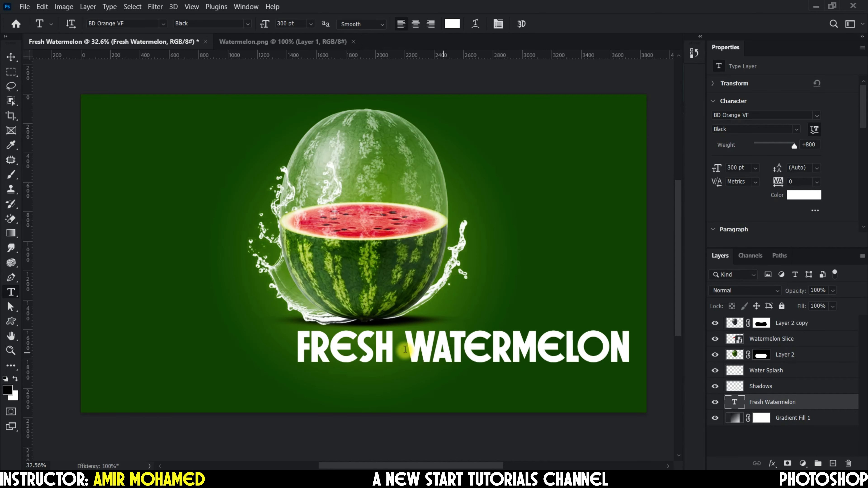
# Centre the FRESH WATERMELON text horizontally on the canvas and move it slightly down, away from the watermelon's shadow.
pyautogui.click(11, 57)
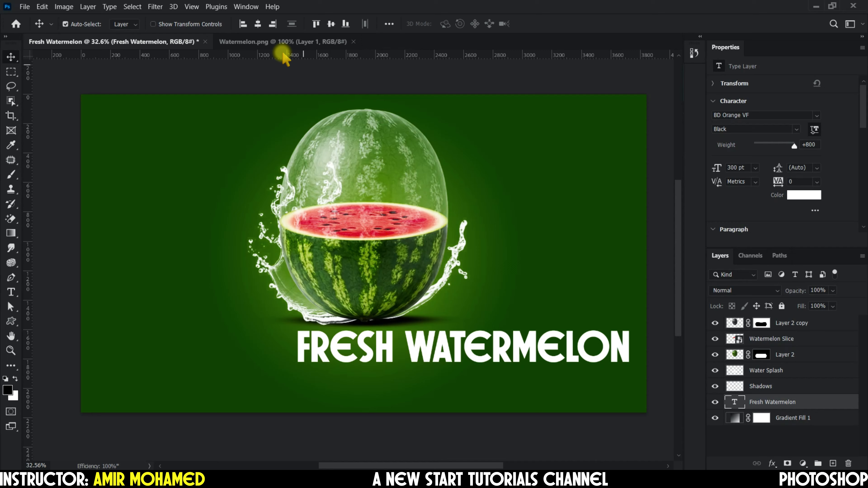
pyautogui.click(258, 24)
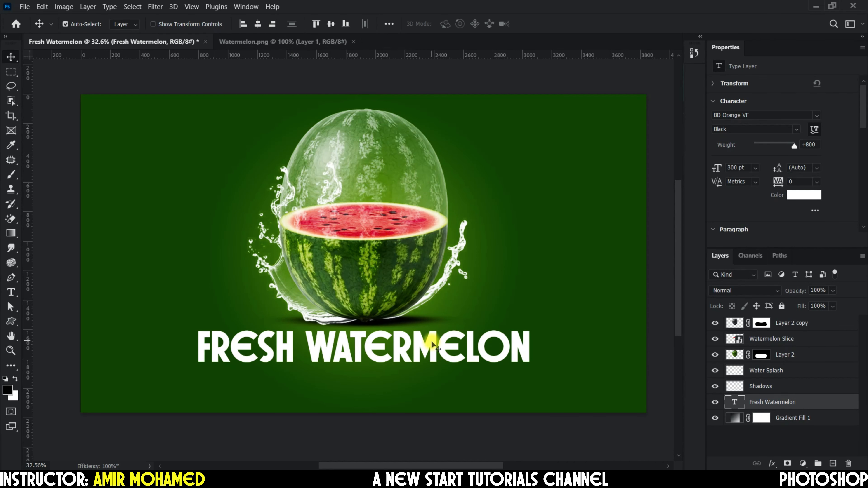
pyautogui.moveTo(432, 345); pyautogui.dragTo(431, 357)
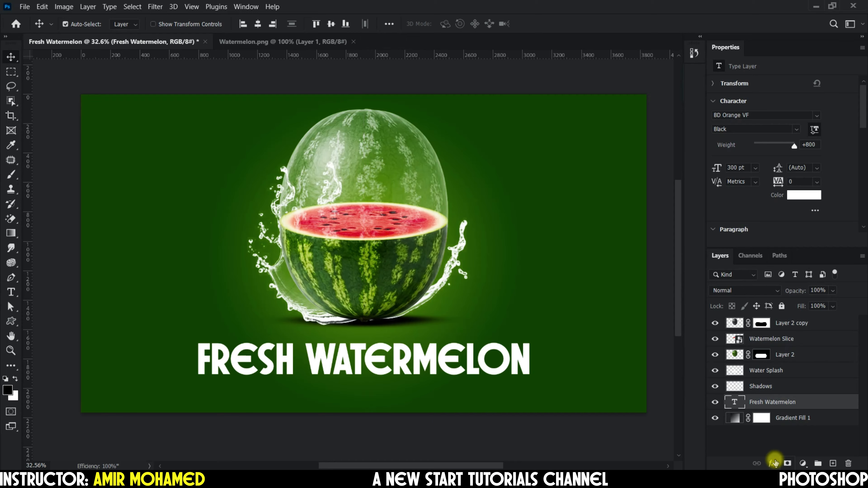
# Give the Fresh Watermelon text layer a black outside Stroke effect with a size of 5 px.
pyautogui.click(772, 464)
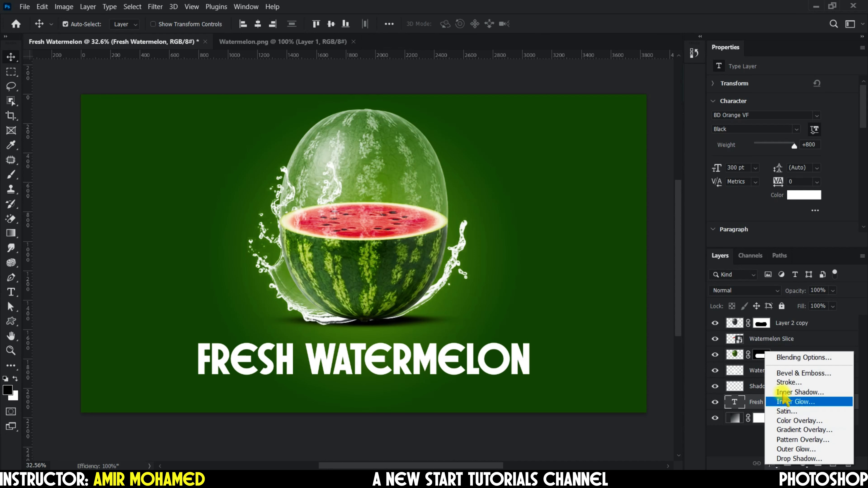
pyautogui.click(787, 383)
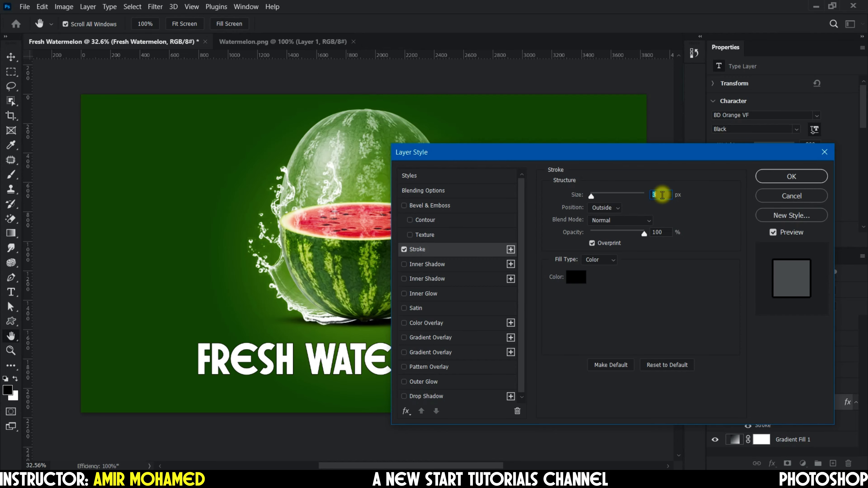
pyautogui.click(661, 195)
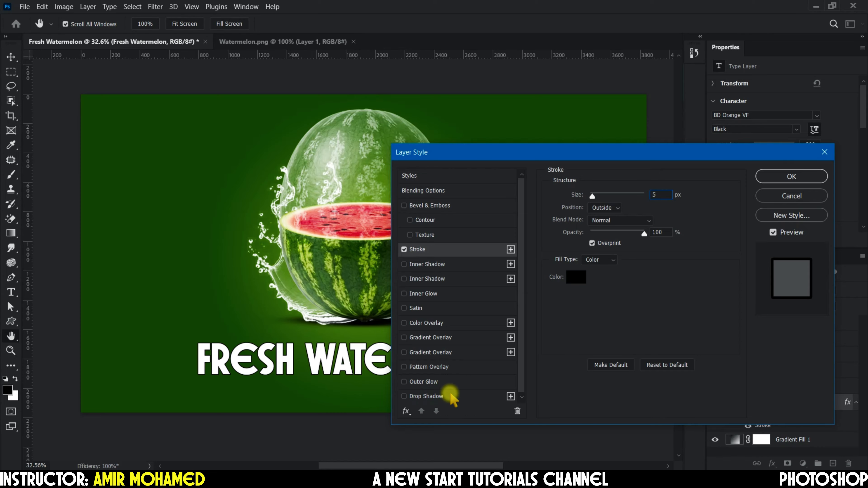
# Add a black Drop Shadow with a distance of 25 px to the text layer and apply the layer style.
pyautogui.click(428, 396)
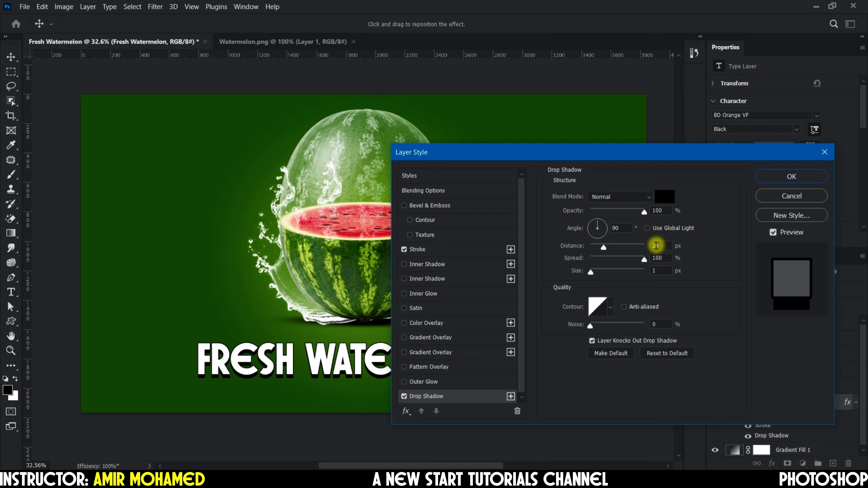
pyautogui.doubleClick(656, 246)
pyautogui.write('25')
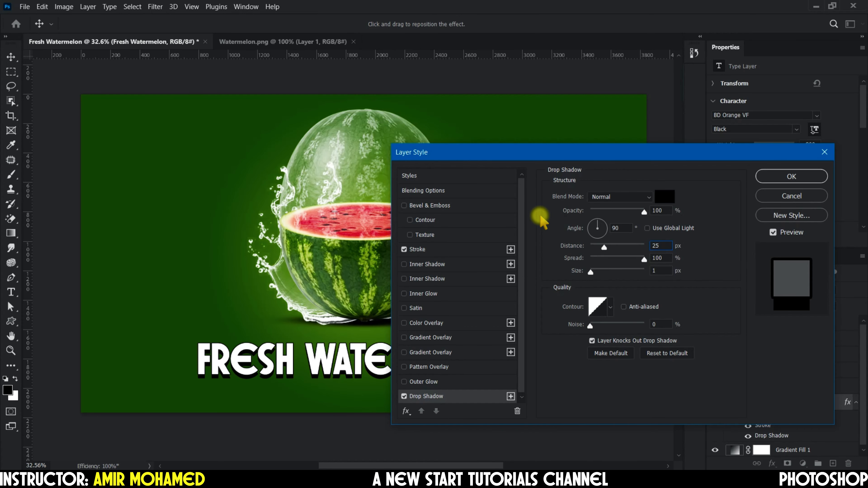
pyautogui.moveTo(621, 156); pyautogui.dragTo(679, 38)
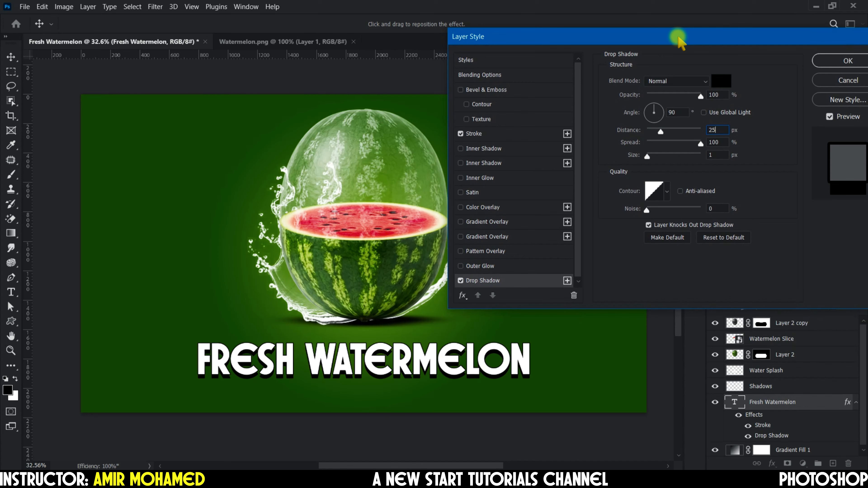
pyautogui.moveTo(680, 38); pyautogui.dragTo(633, 113)
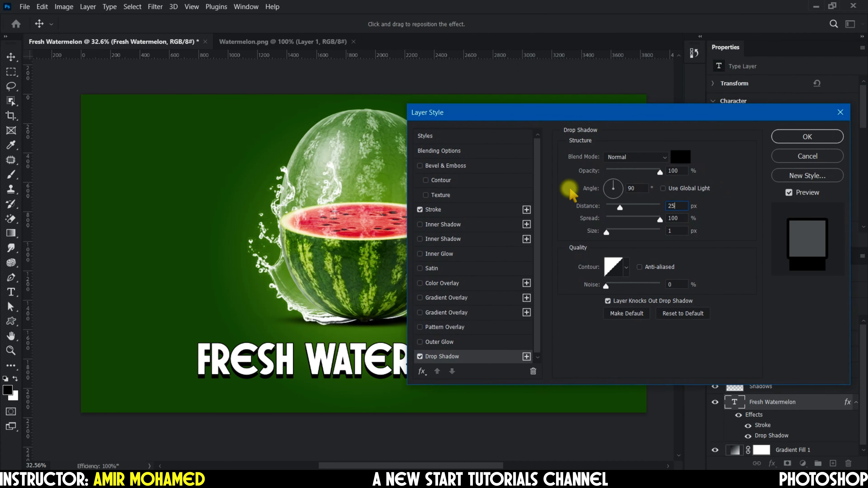
pyautogui.click(813, 137)
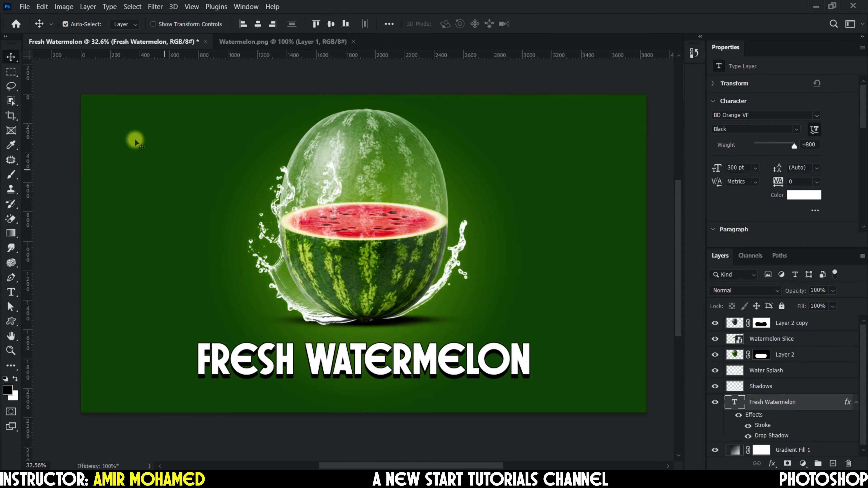
# Quick-export the finished composition as Fresh Watermelon.png into the Pear folder in Downloads.
pyautogui.click(24, 8)
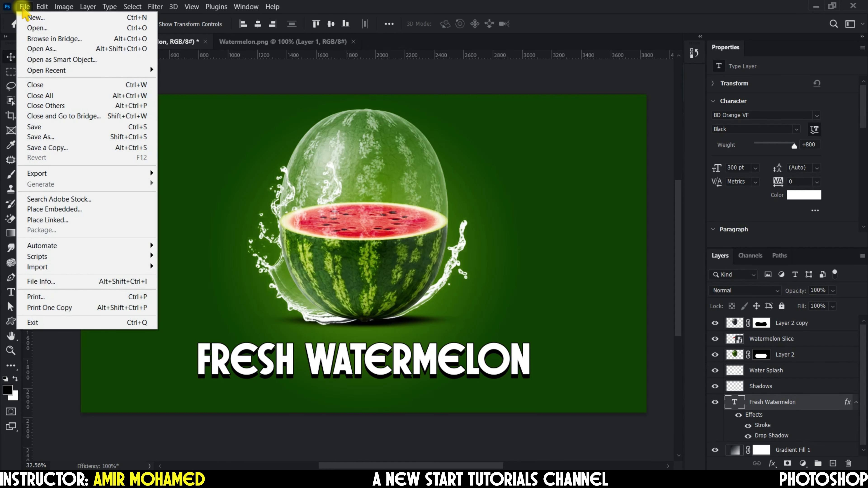
pyautogui.moveTo(110, 172)
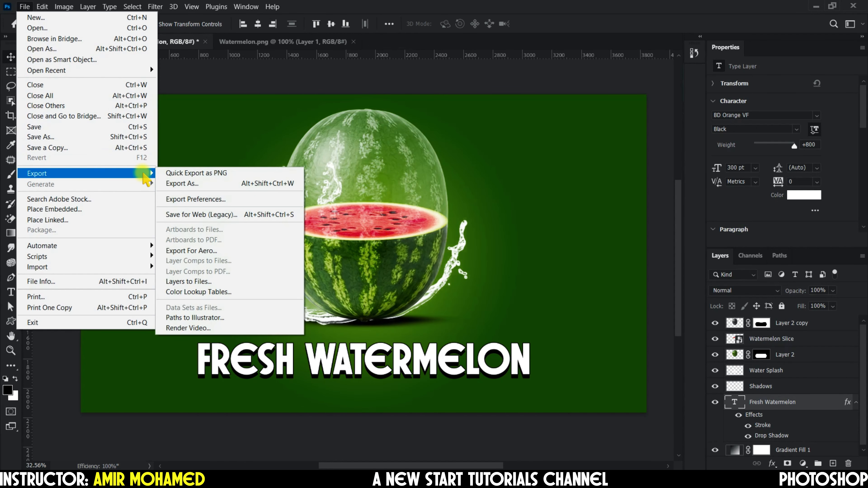
pyautogui.click(225, 173)
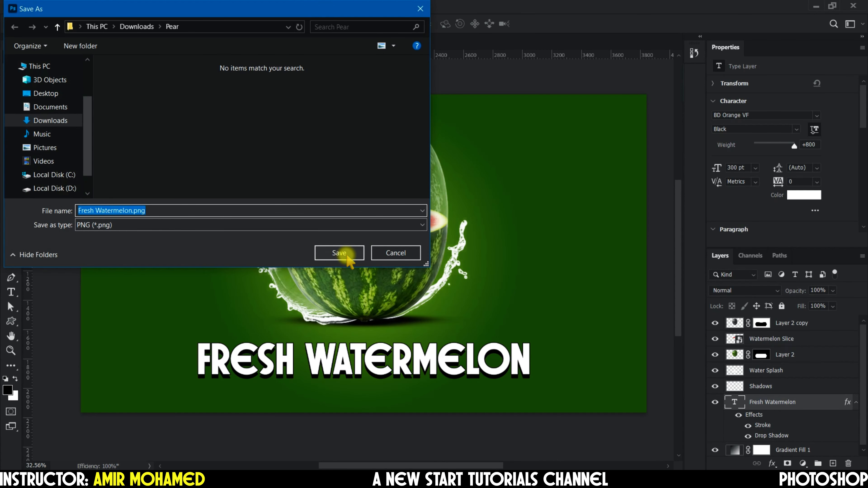
pyautogui.click(339, 253)
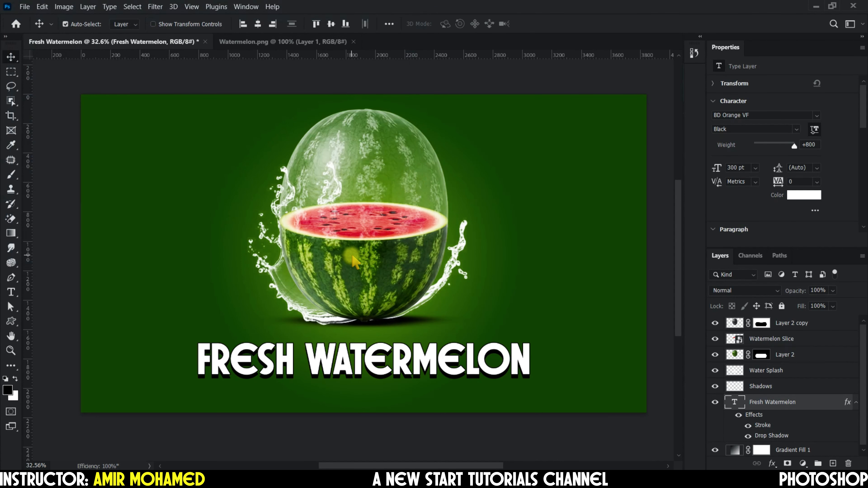